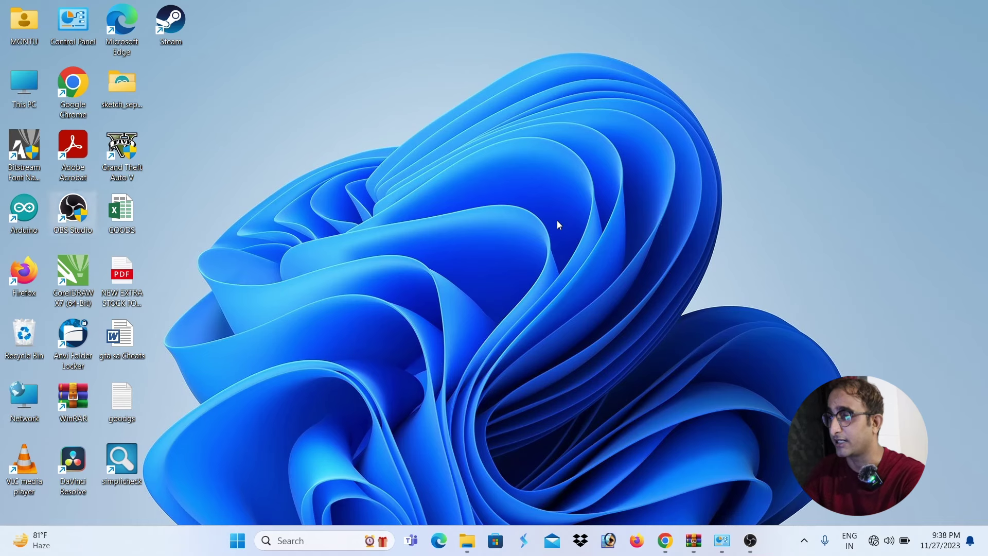
# Open the System information page, check the computer's specifications and system type, and close it
pyautogui.rightClick(559, 224)
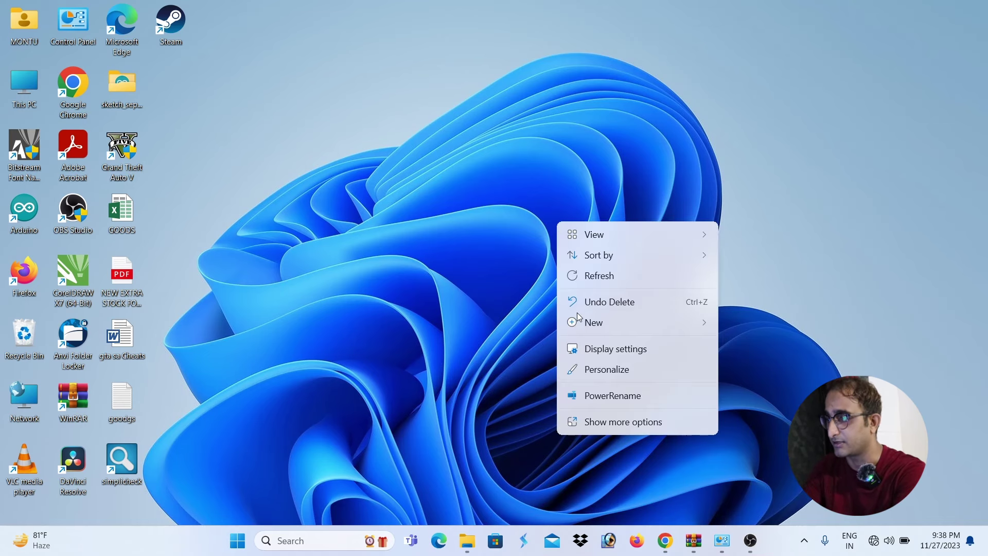
pyautogui.click(458, 295)
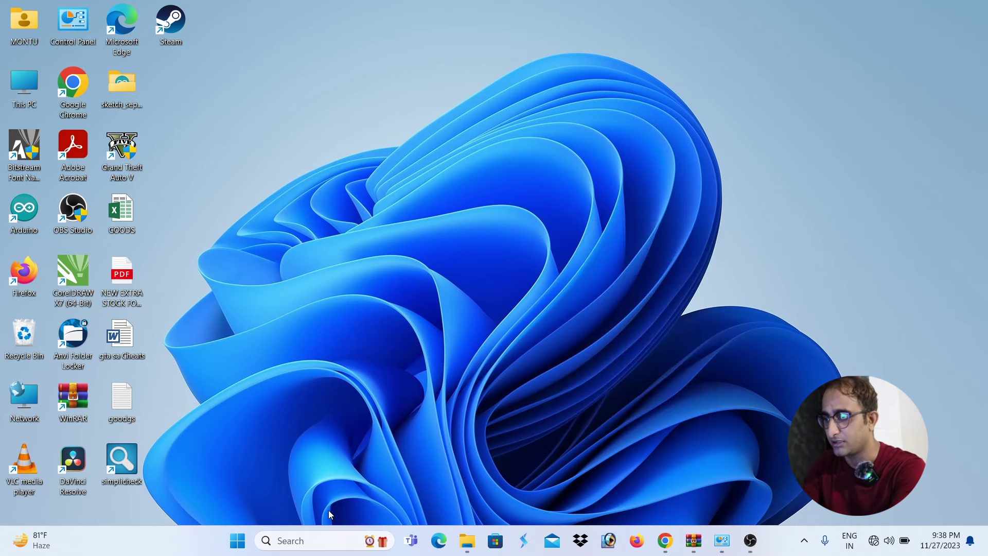
pyautogui.click(315, 541)
pyautogui.write('sys')
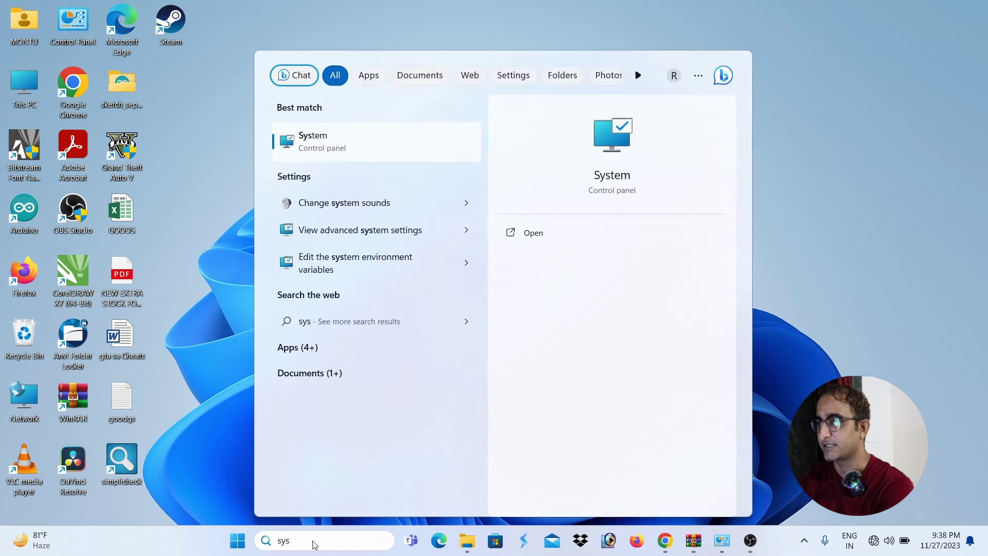
pyautogui.press('Return')
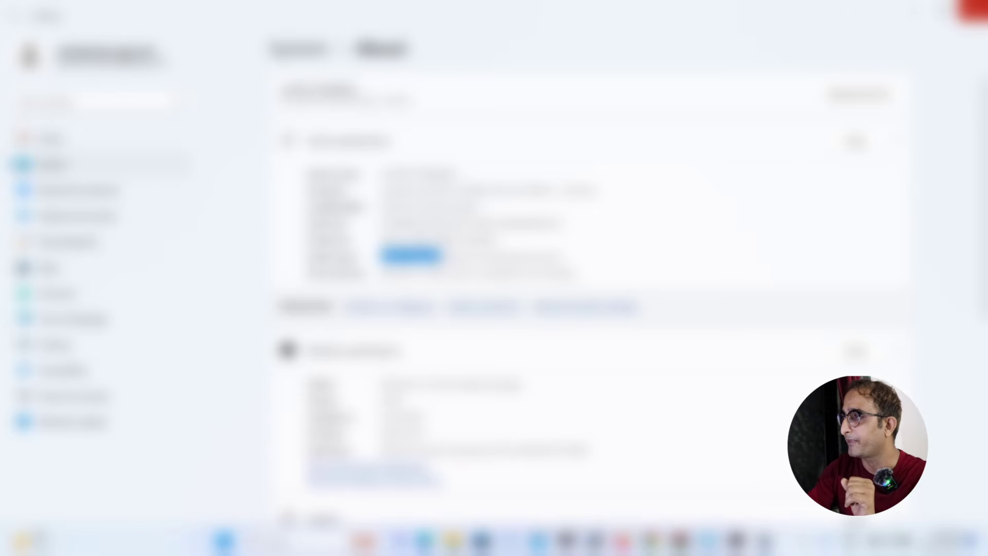
pyautogui.click(975, 8)
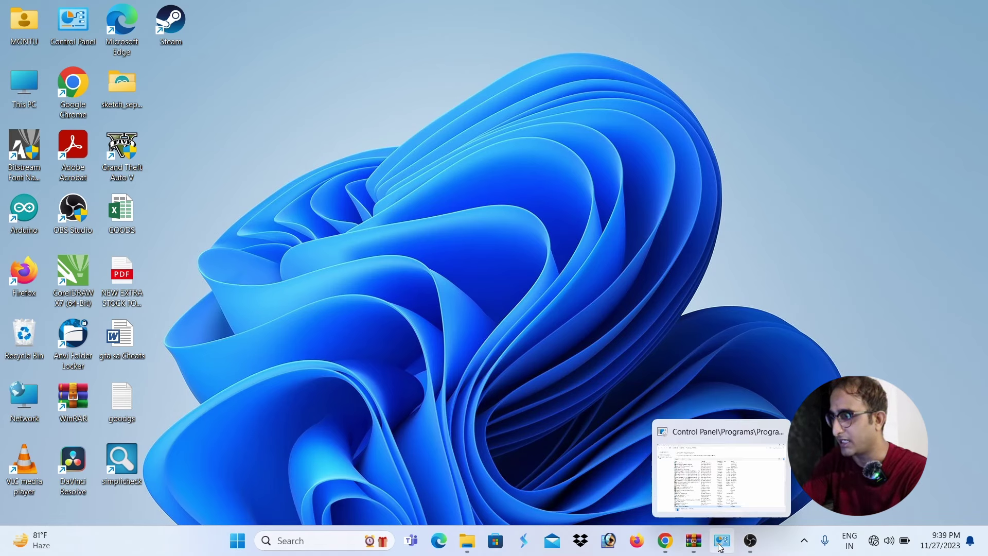
# Open the Bluetooth & devices settings, check the Devices list for the connected gamepad, and close Settings
pyautogui.click(286, 550)
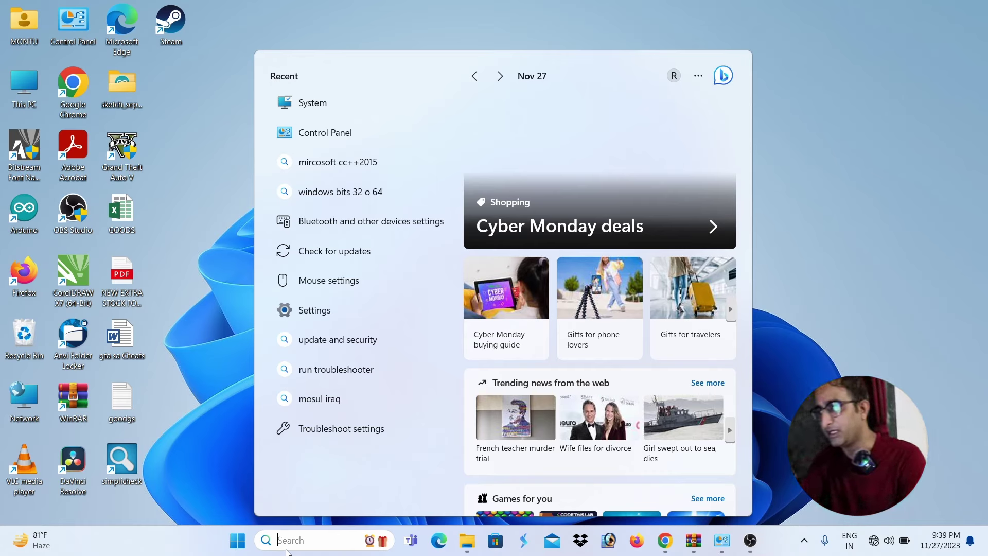
pyautogui.click(894, 220)
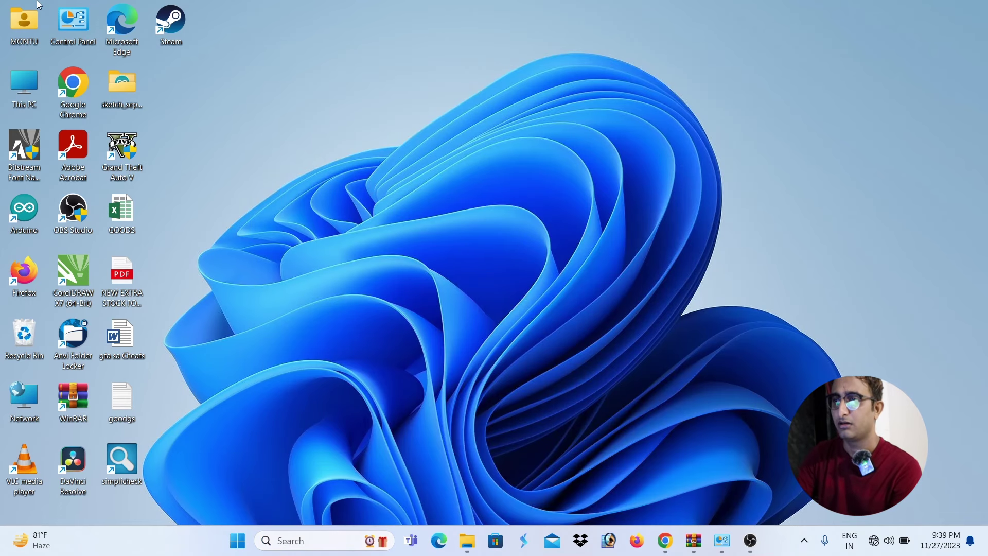
pyautogui.click(338, 539)
pyautogui.write('sett')
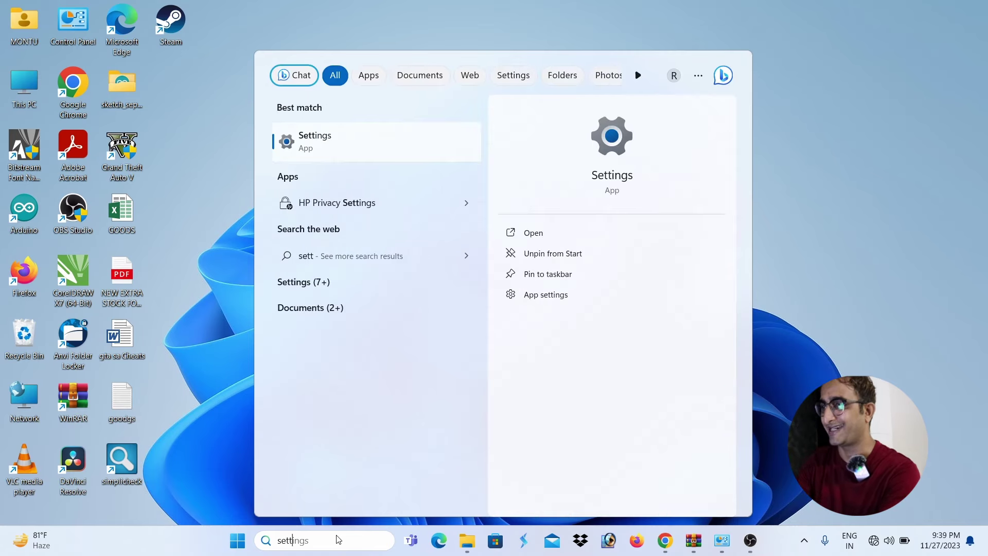
pyautogui.press('Return')
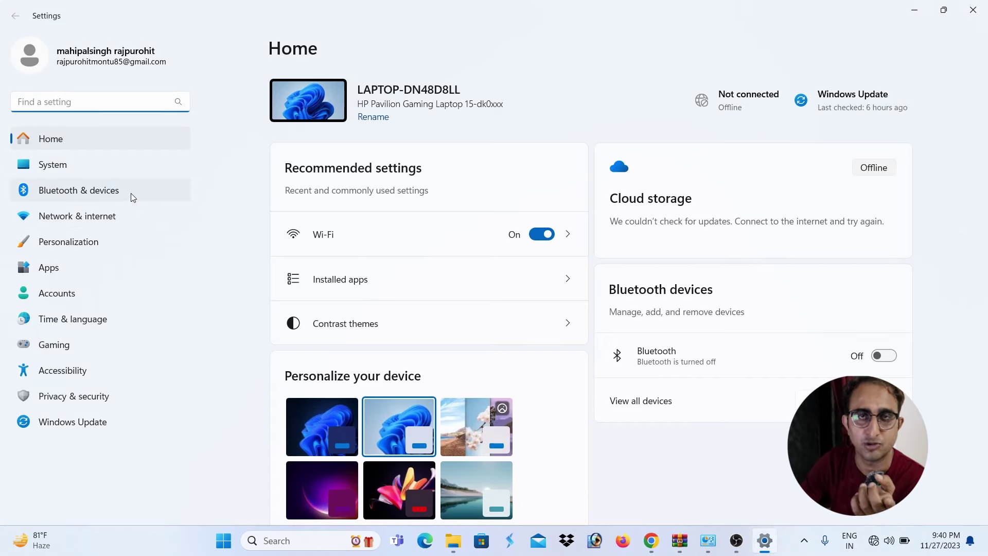
pyautogui.click(132, 194)
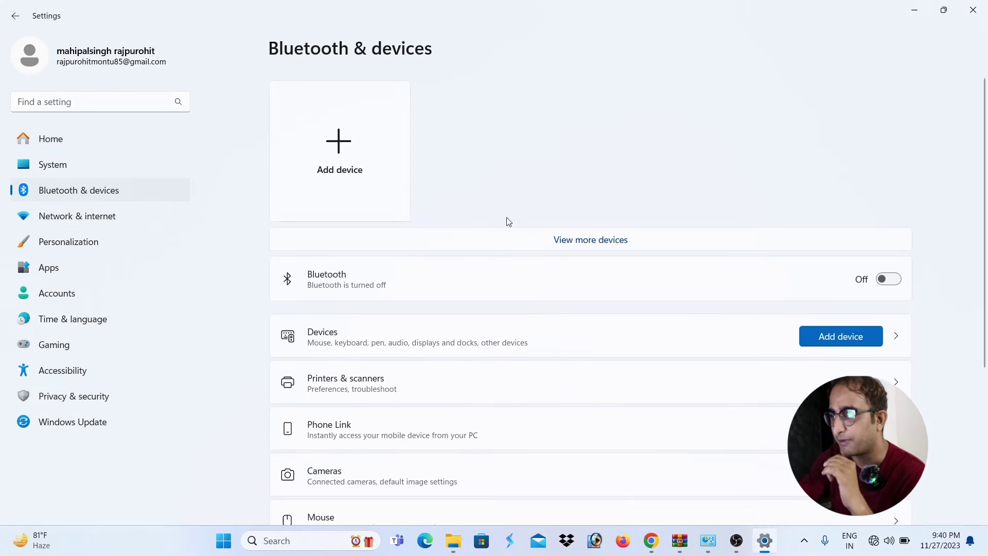
pyautogui.scroll(-2, 594, 247)
pyautogui.click(566, 219)
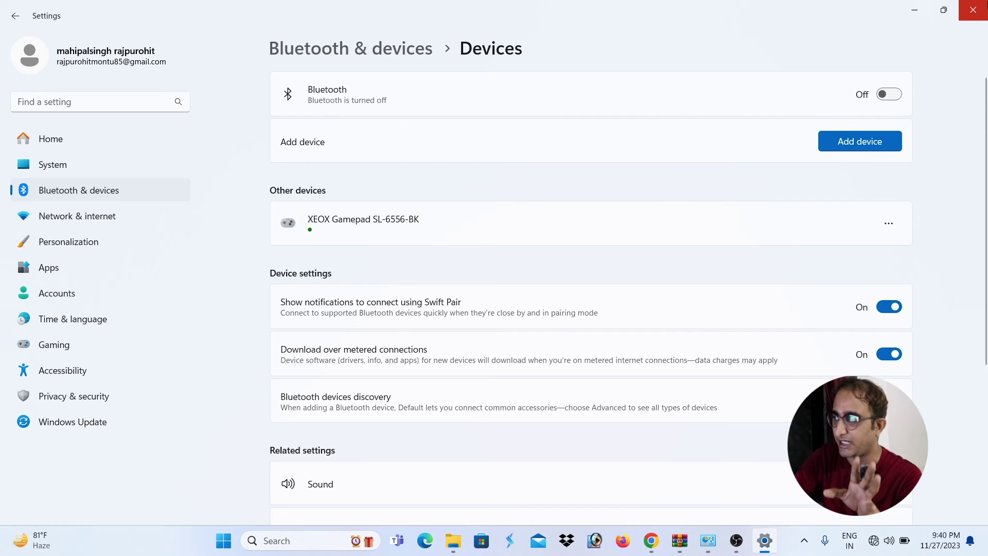
pyautogui.click(973, 10)
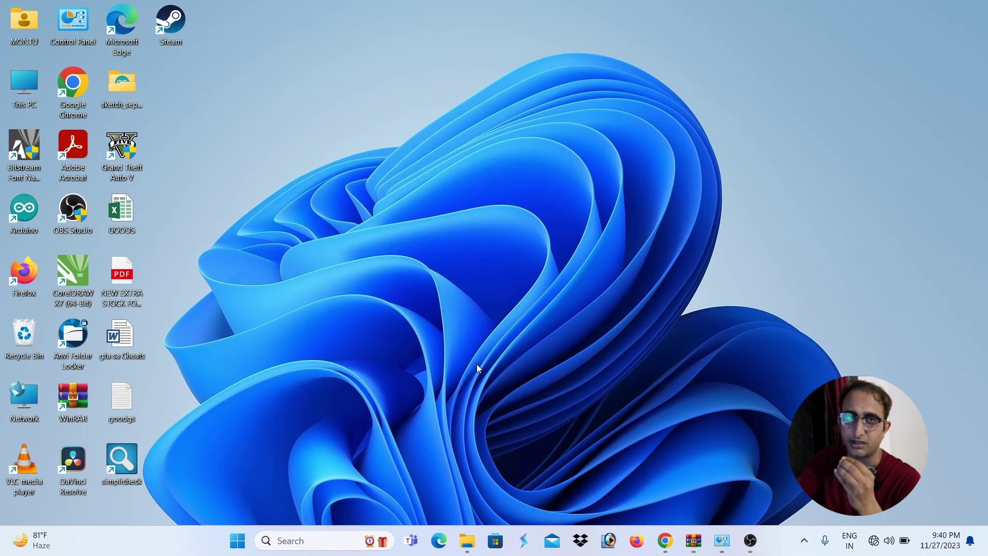
pyautogui.doubleClick(125, 481)
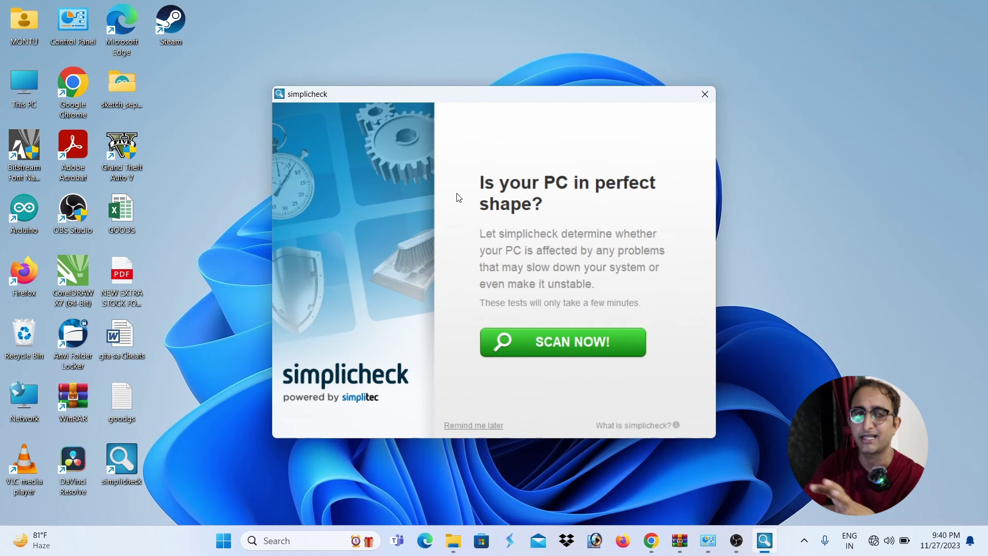
pyautogui.click(706, 97)
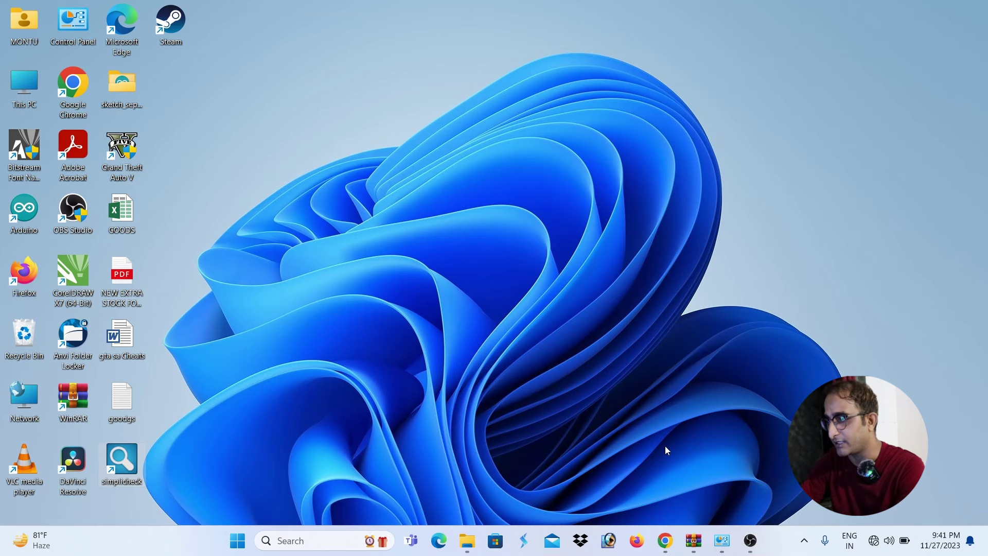
# Switch to Chrome and look over the YouTube results for the x360 error 122 and the x360ce releases page
pyautogui.click(665, 540)
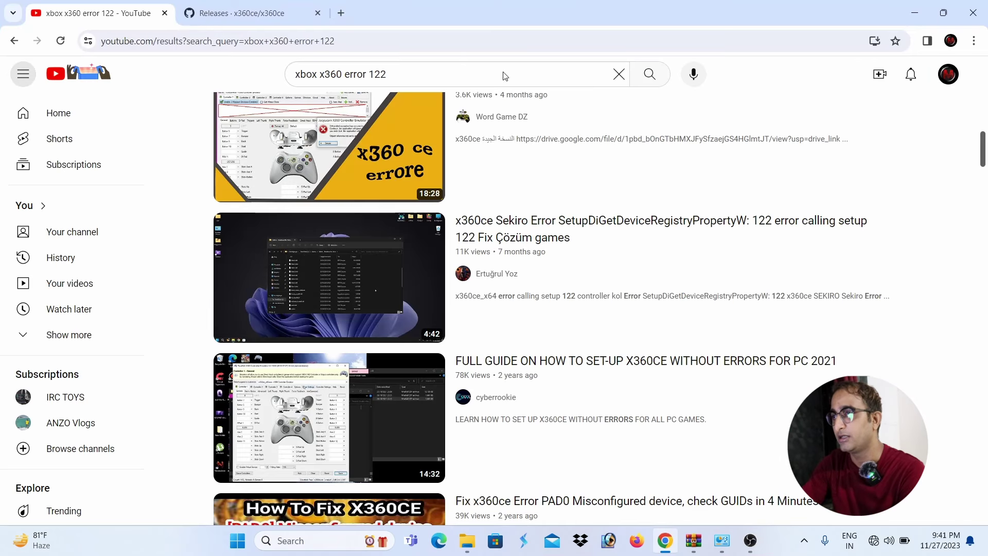
pyautogui.scroll(10, 392, 308)
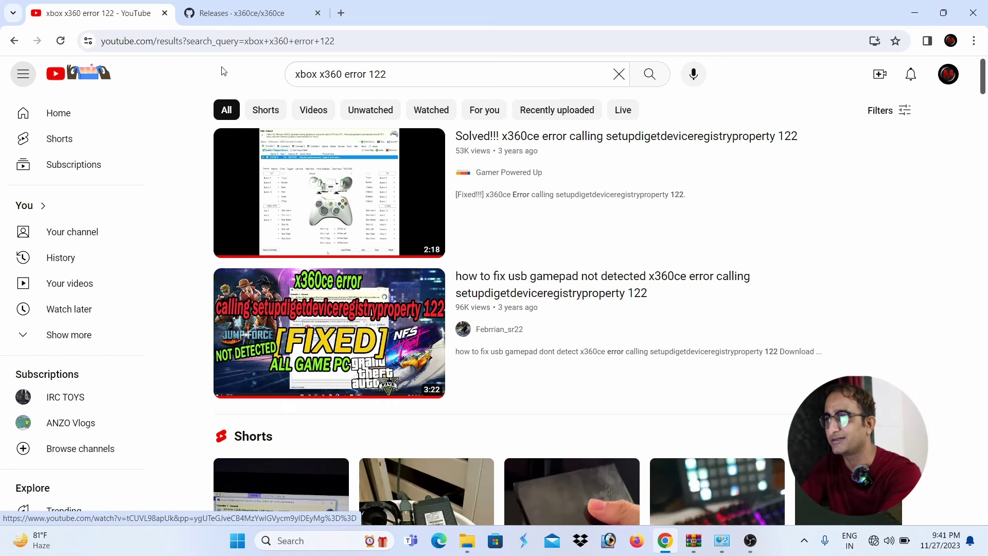
pyautogui.click(253, 7)
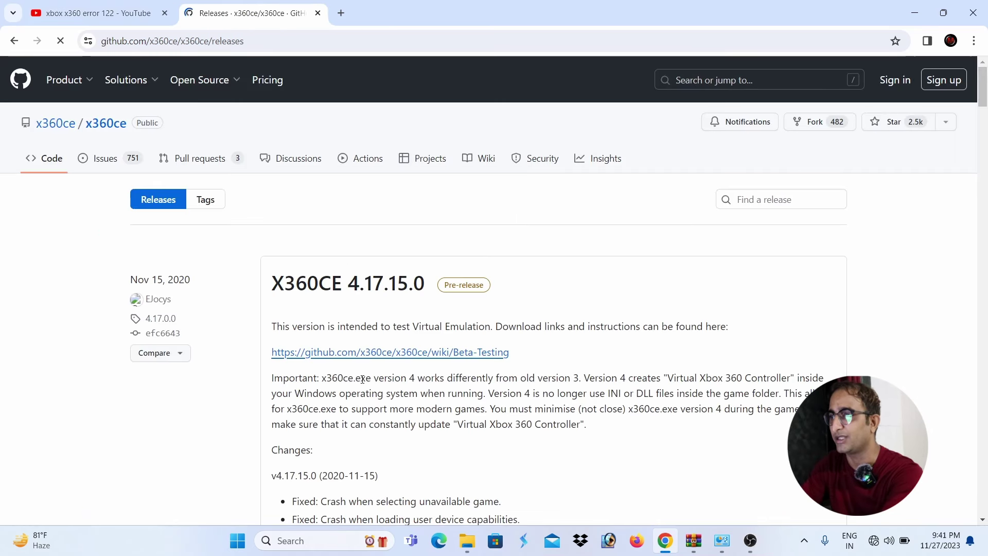
pyautogui.scroll(-3, 439, 241)
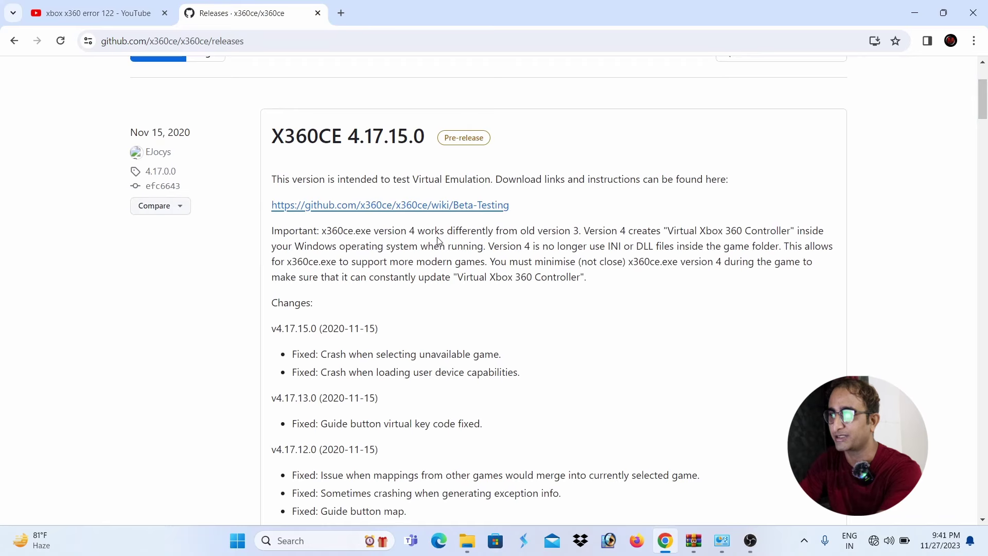
# Replace the old browser tabs with a fresh one, search for x360ce, and open the Xbox 360 Controller Emulator website
pyautogui.click(341, 13)
pyautogui.click(319, 14)
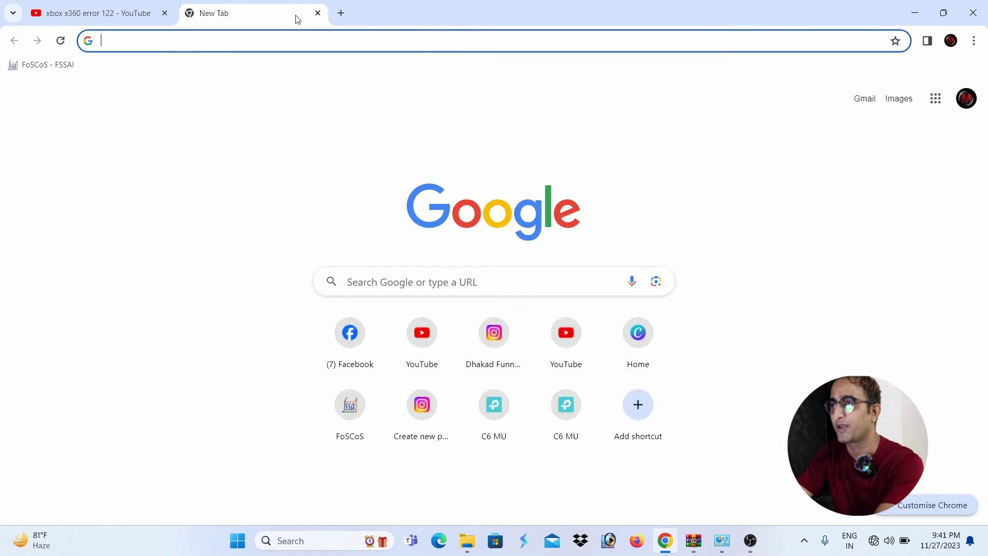
pyautogui.click(165, 14)
pyautogui.click(159, 41)
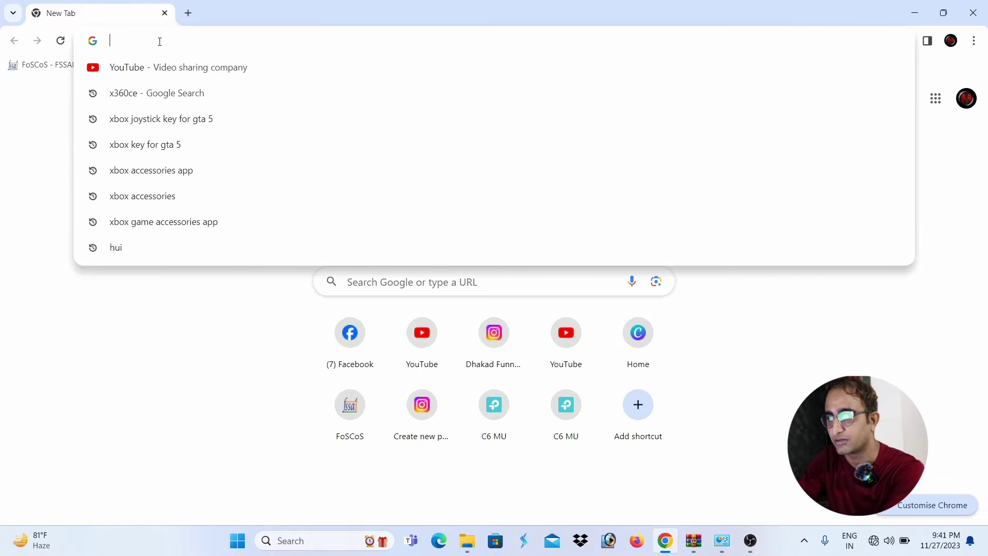
pyautogui.write('x360')
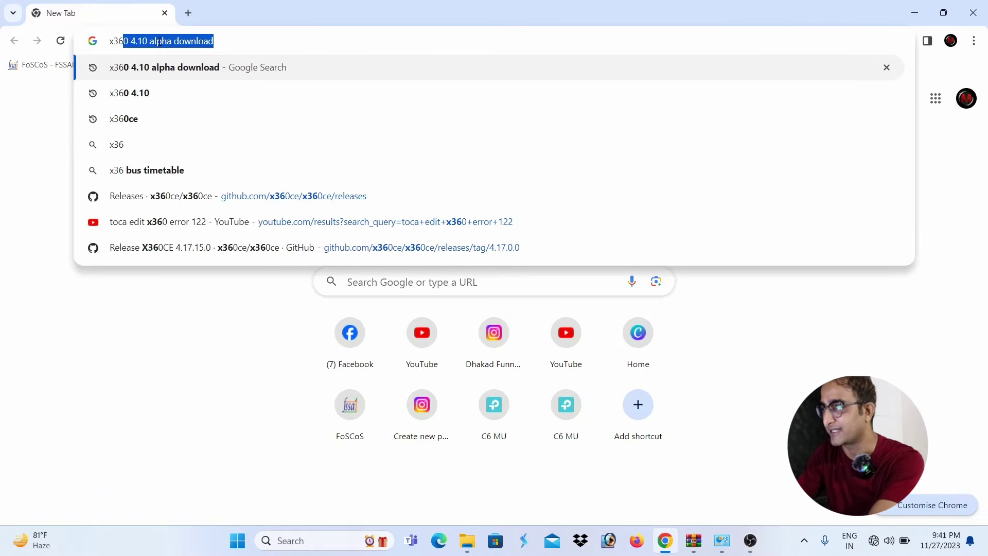
pyautogui.write('ce')
pyautogui.press('Return')
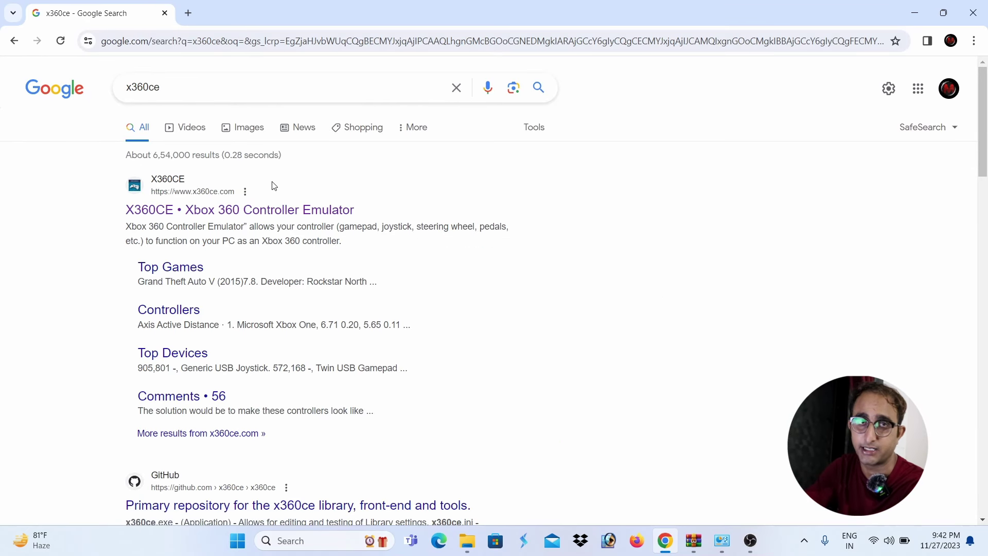
pyautogui.click(289, 209)
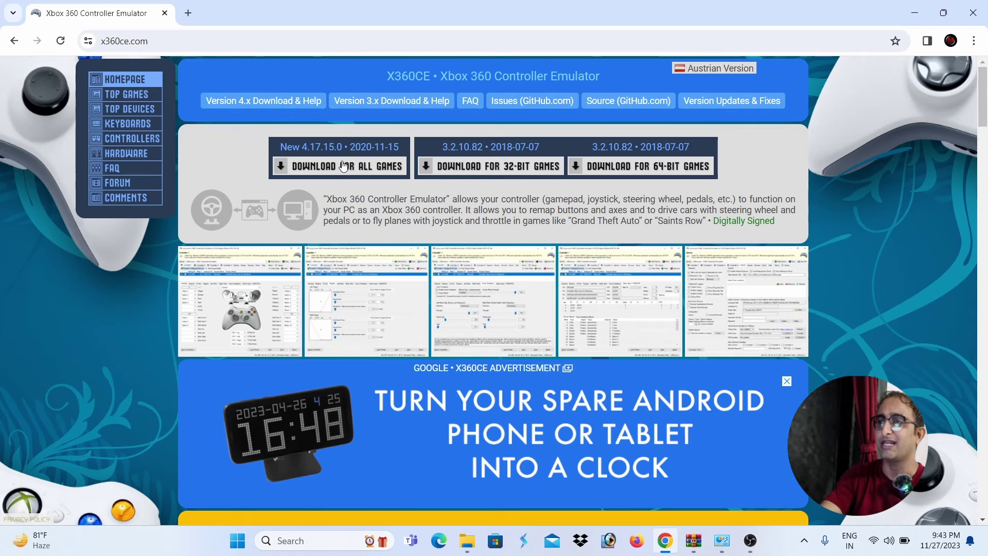
# Go to the browser's download list and show x360ce_x64.zip in its folder
pyautogui.click(343, 177)
pyautogui.hotkey('ctrl', 'j')
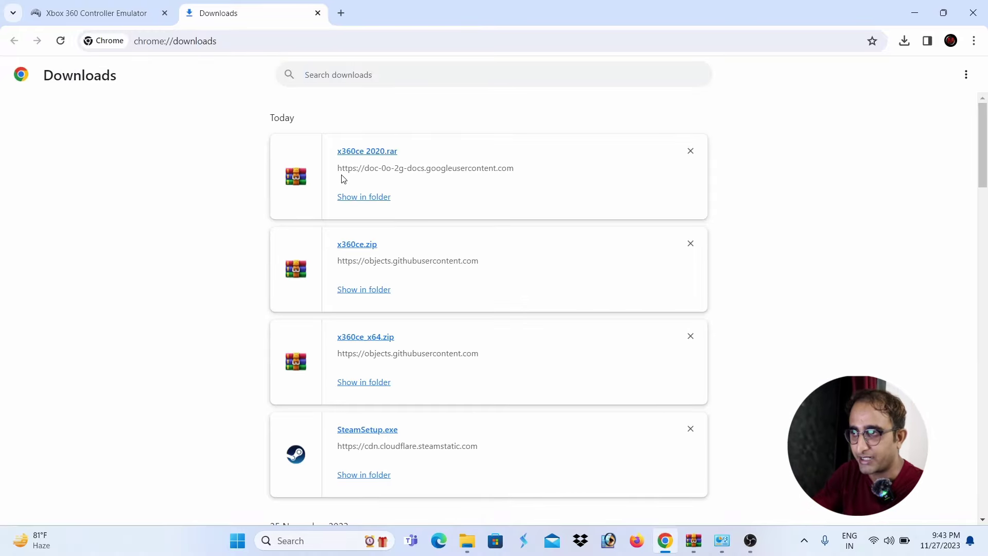
pyautogui.click(381, 384)
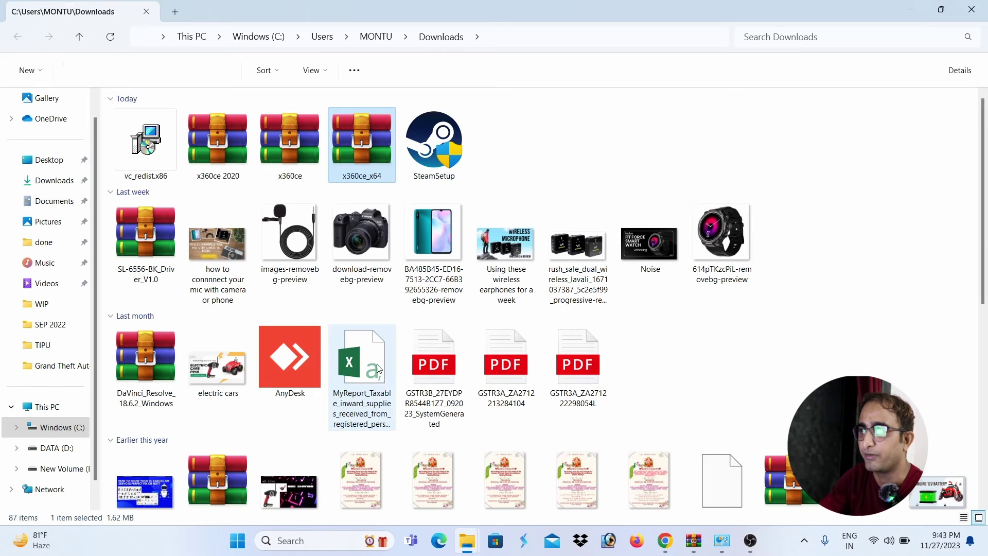
# Look over the x360ce archives in the Downloads folder and launch the vc_redist.x86 installer
pyautogui.click(291, 160)
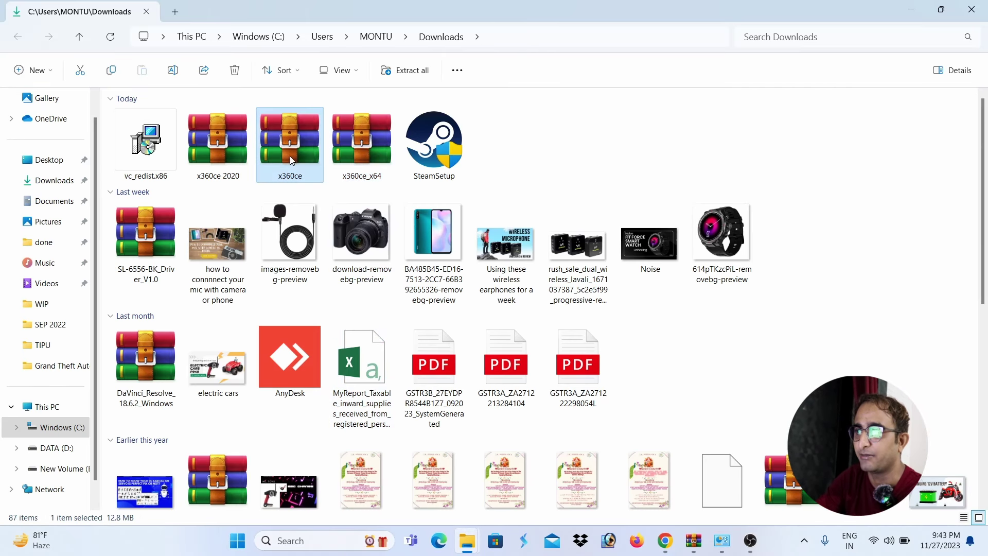
pyautogui.click(245, 163)
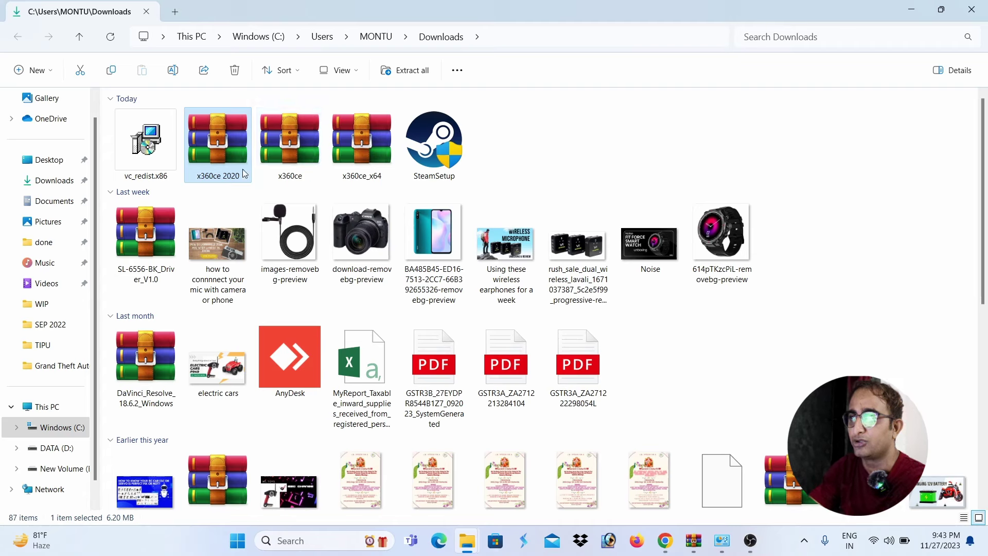
pyautogui.click(296, 129)
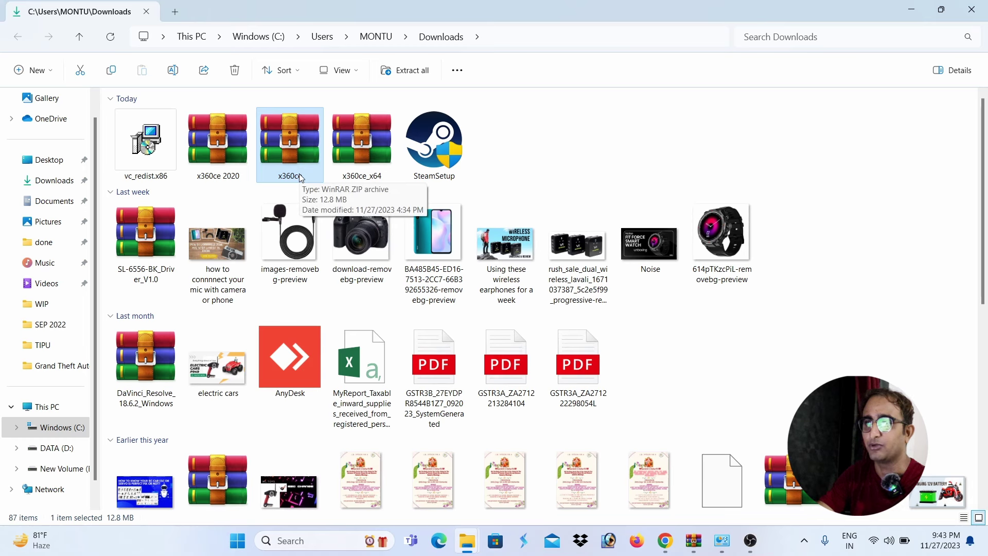
pyautogui.doubleClick(154, 146)
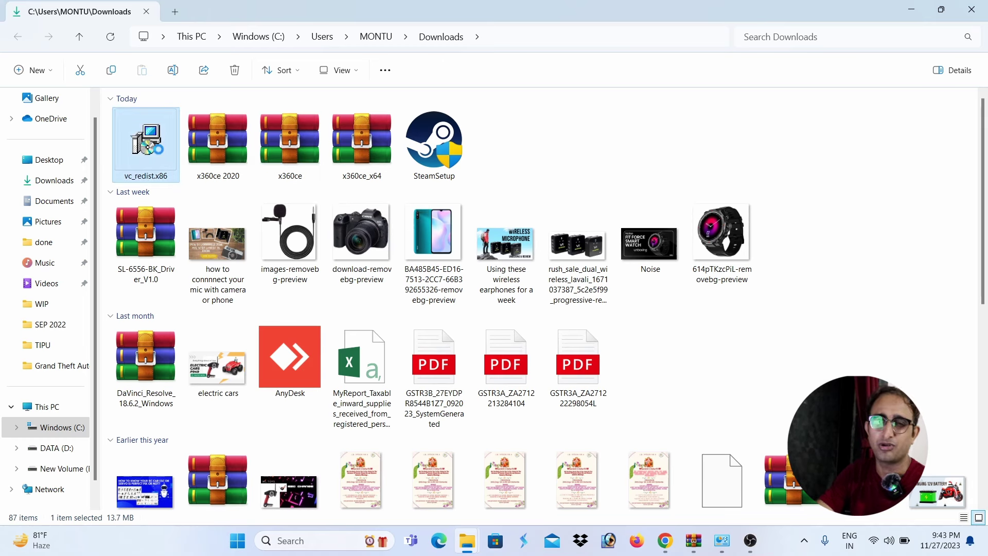
# Open the x360ce.zip archive, dismiss the WinRAR license reminder, and select x360ce.exe inside it
pyautogui.click(296, 161)
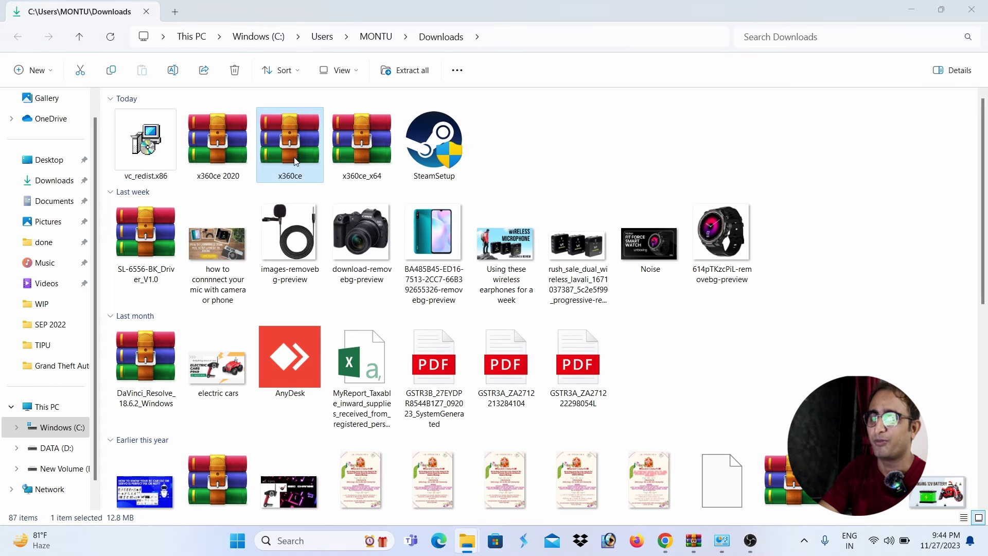
pyautogui.doubleClick(296, 162)
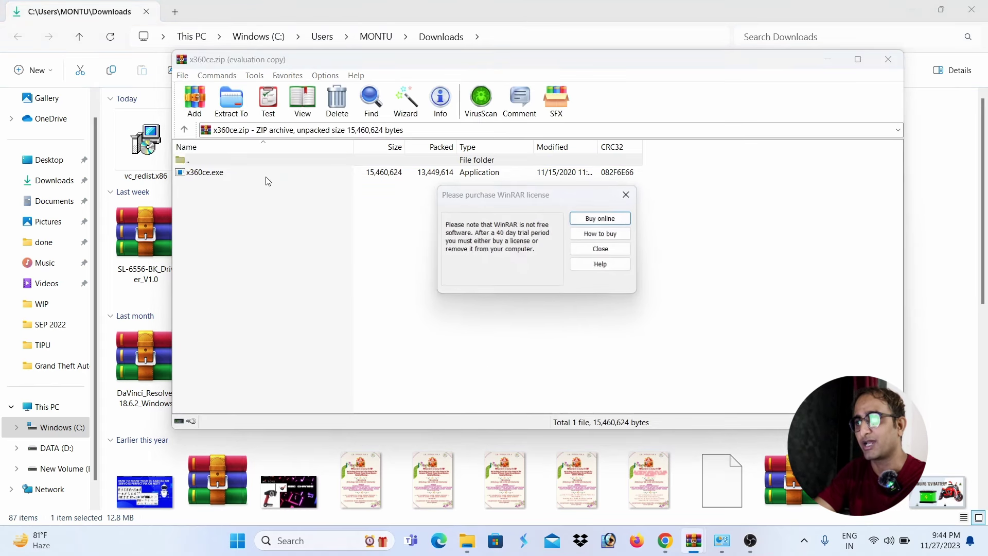
pyautogui.click(628, 194)
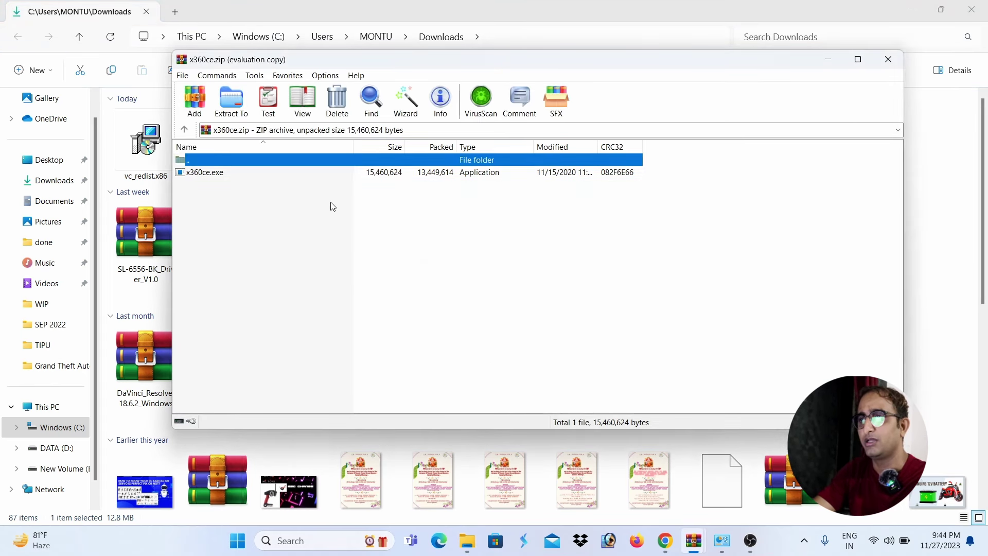
pyautogui.doubleClick(355, 175)
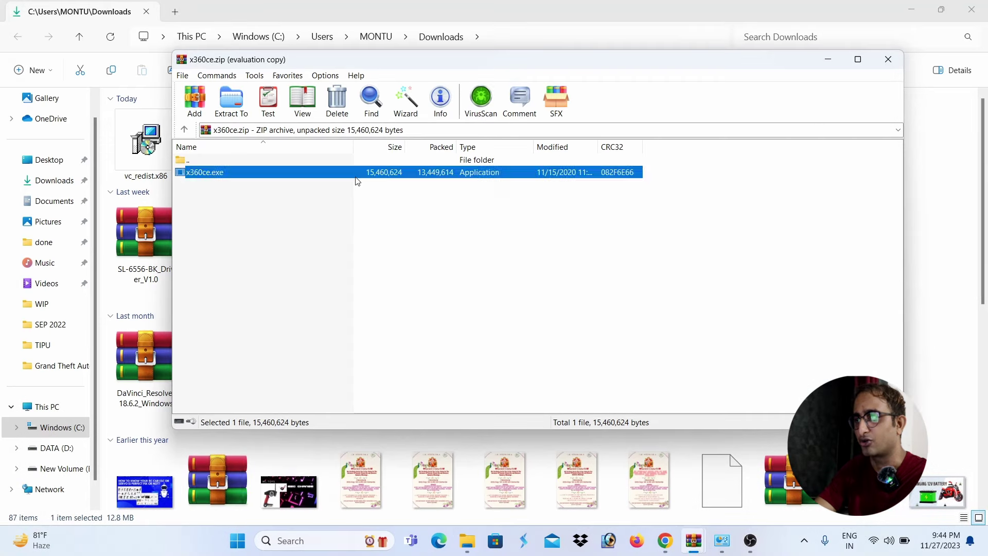
# Clear the Downloads window out of the way and create a new folder on the desktop for the emulator
pyautogui.click(915, 9)
pyautogui.click(915, 10)
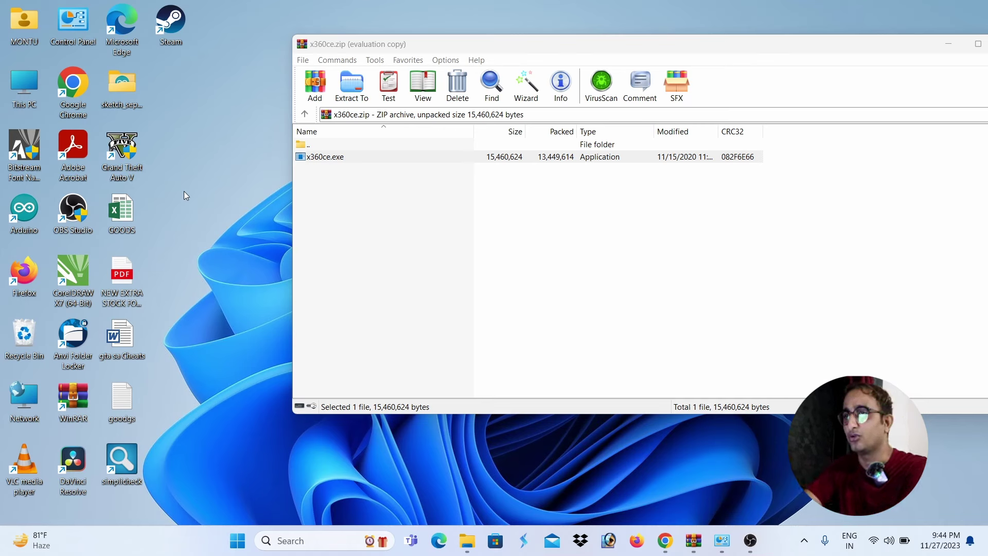
pyautogui.rightClick(186, 195)
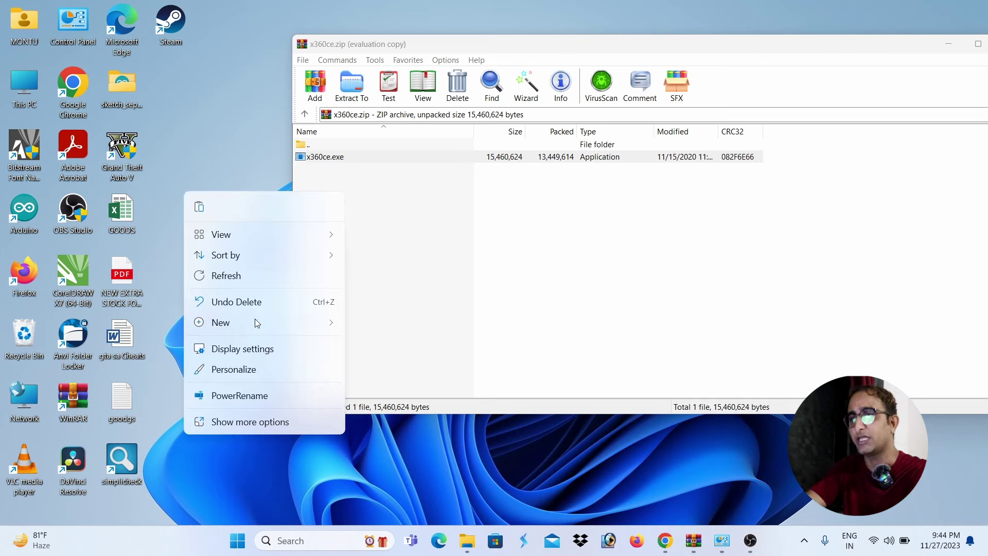
pyautogui.moveTo(256, 320)
pyautogui.click(370, 54)
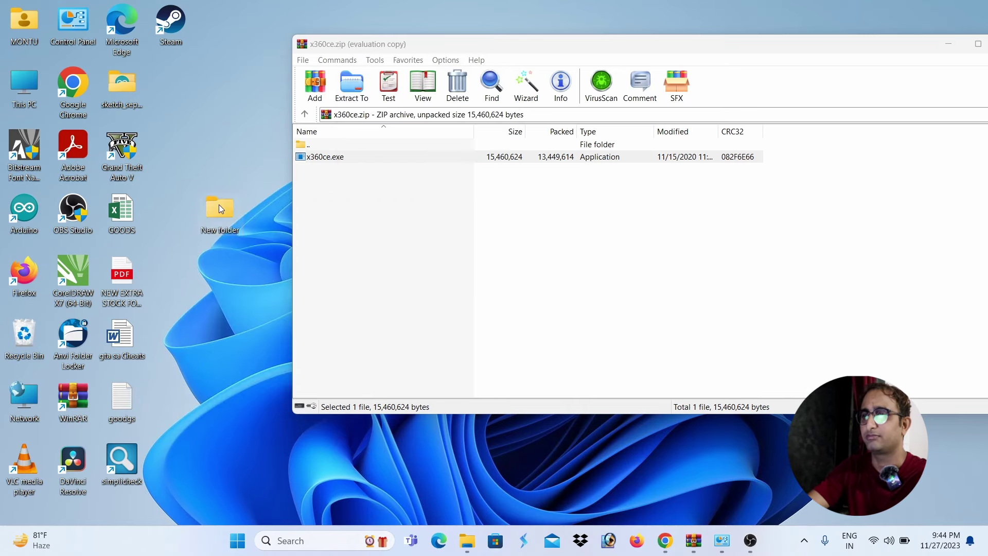
# Paste x360ce.exe into the new desktop folder and launch the emulator from there
pyautogui.doubleClick(219, 208)
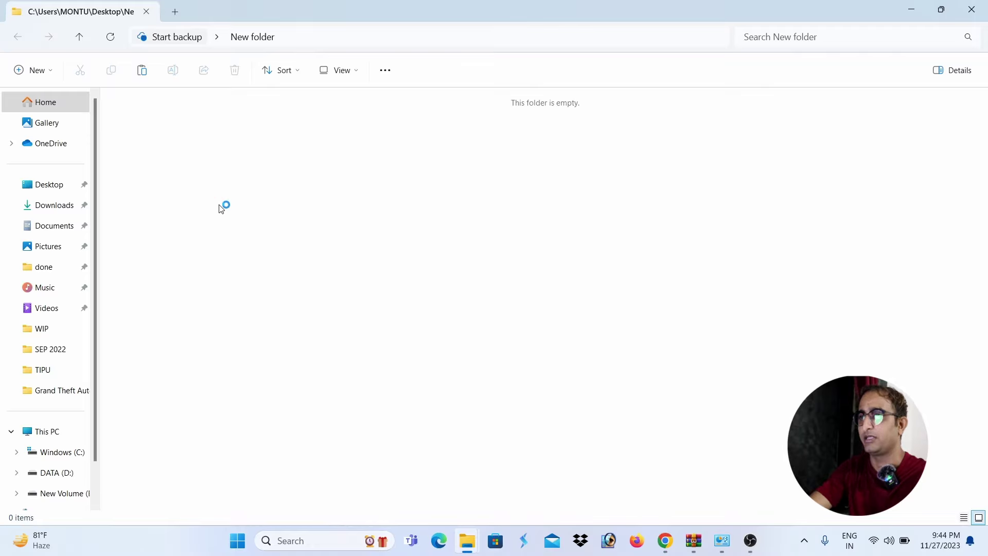
pyautogui.hotkey('ctrl', 'v')
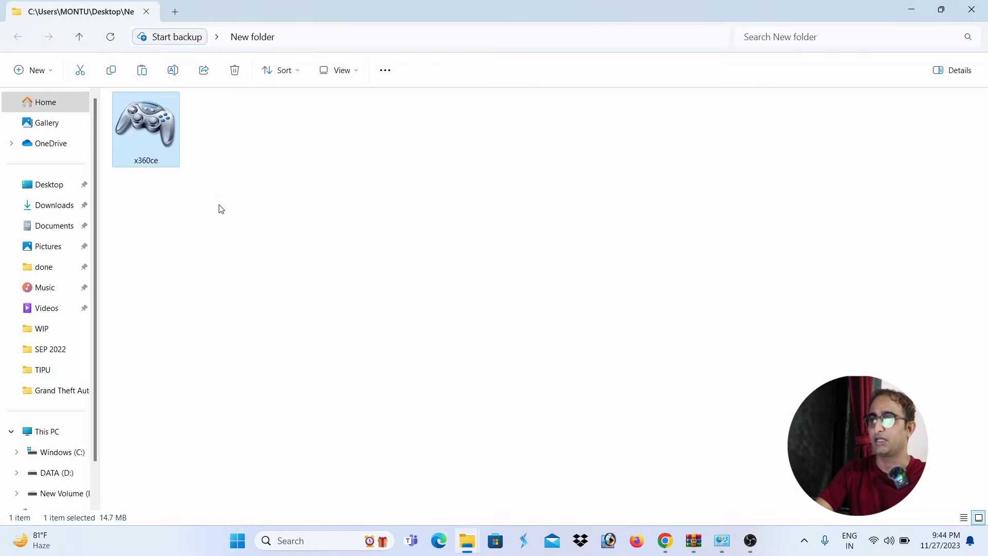
pyautogui.doubleClick(141, 124)
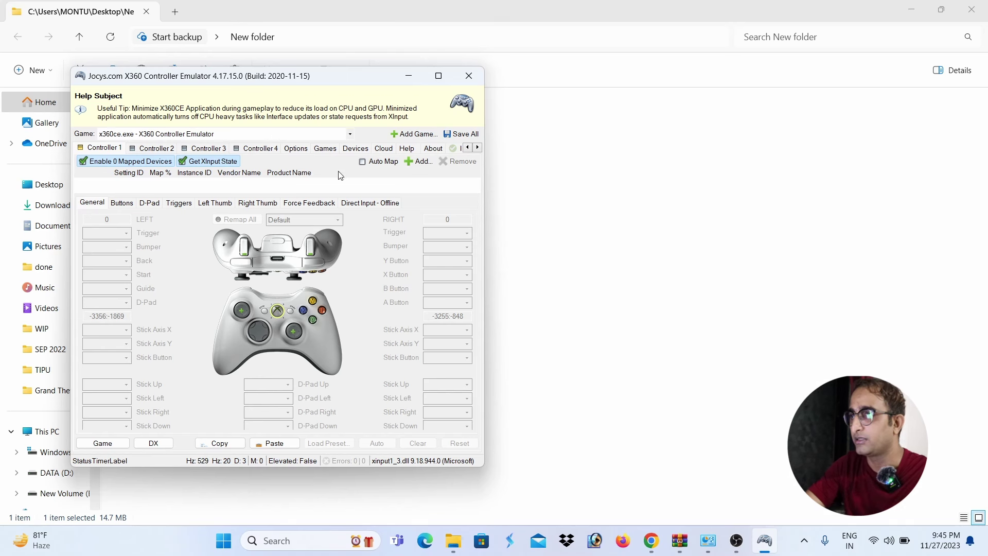
# Look over the emulator's games list, the D:\installed\Grand Theft Auto V folder for adding a game executable, and the general options
pyautogui.click(328, 149)
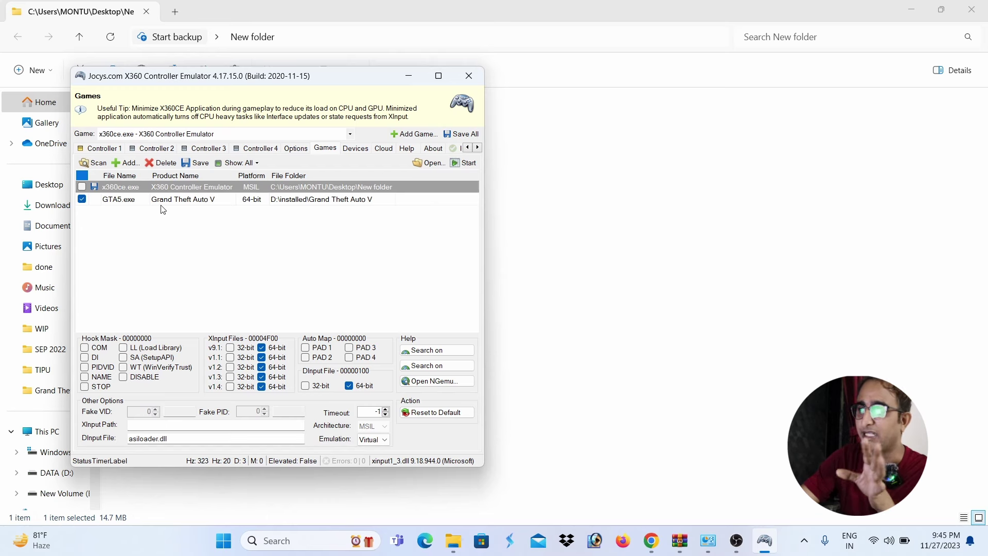
pyautogui.click(409, 135)
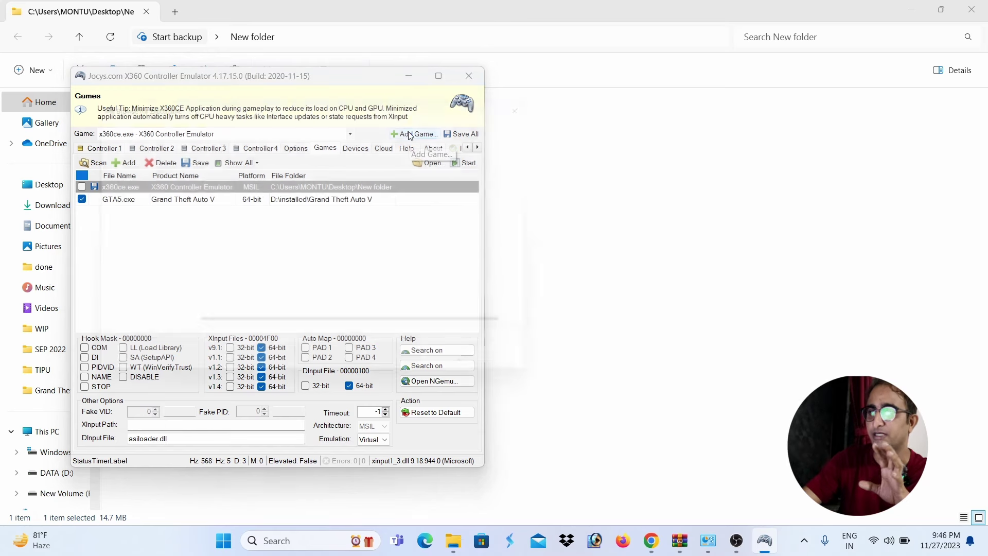
pyautogui.click(138, 274)
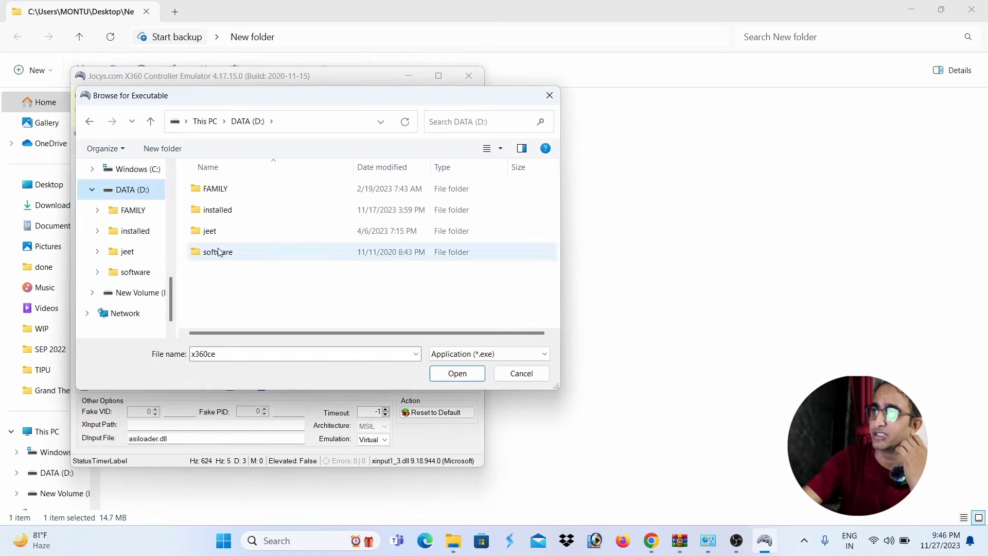
pyautogui.doubleClick(267, 211)
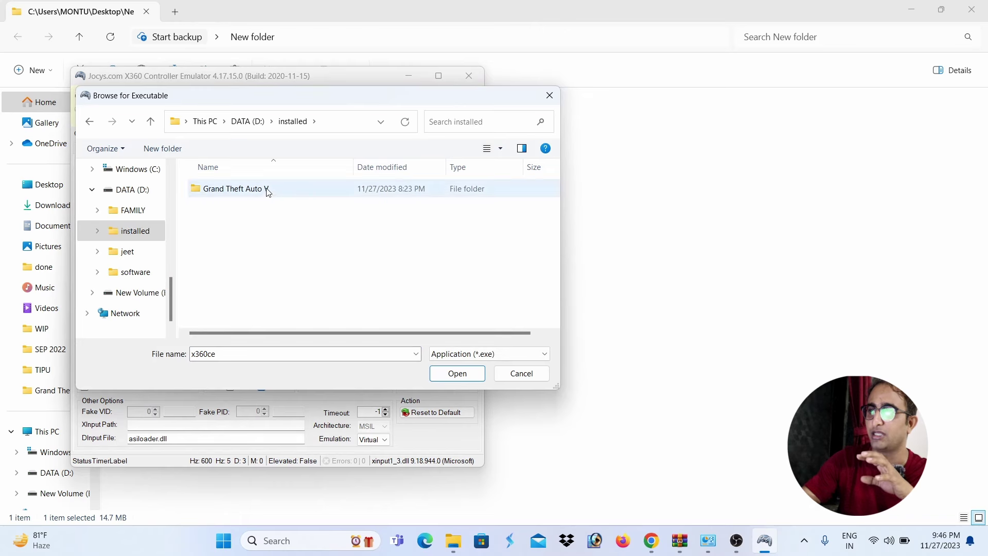
pyautogui.doubleClick(267, 189)
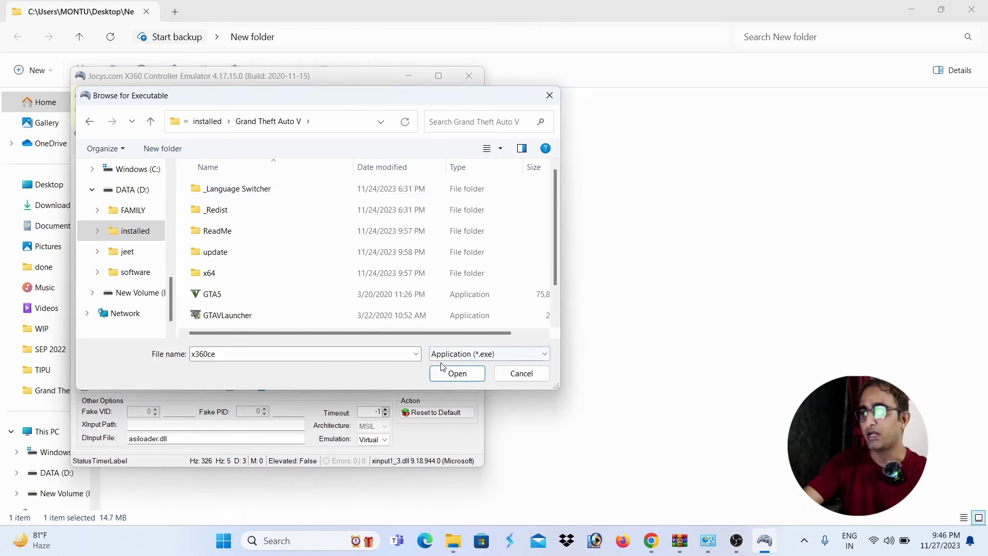
pyautogui.click(520, 375)
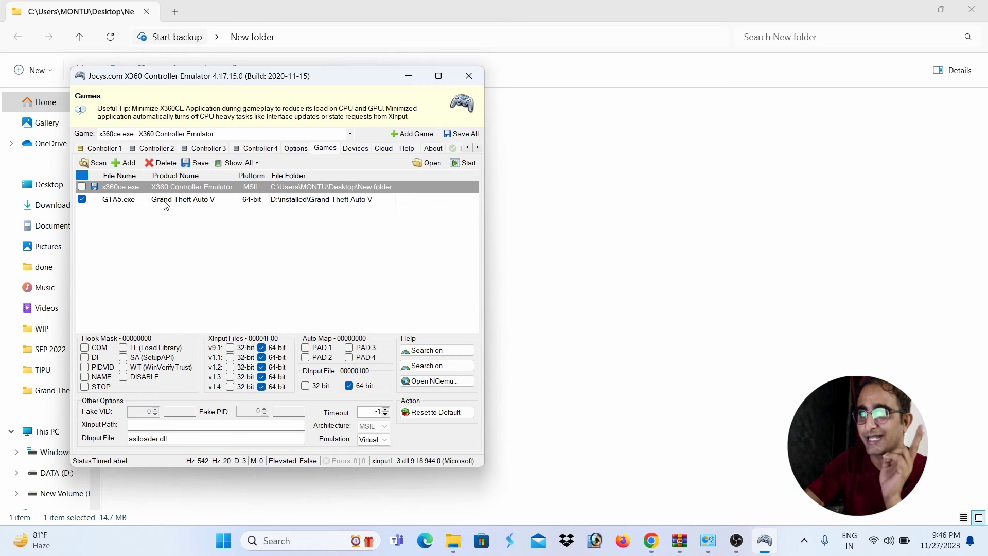
pyautogui.click(295, 149)
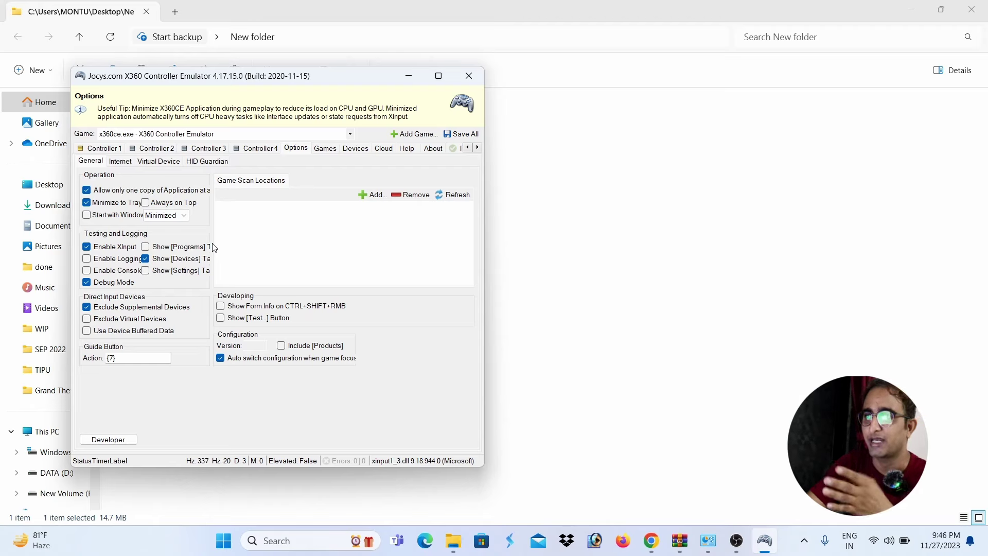
# Map the XEOX Gamepad SL-6556-BK device to Controller 1
pyautogui.click(109, 149)
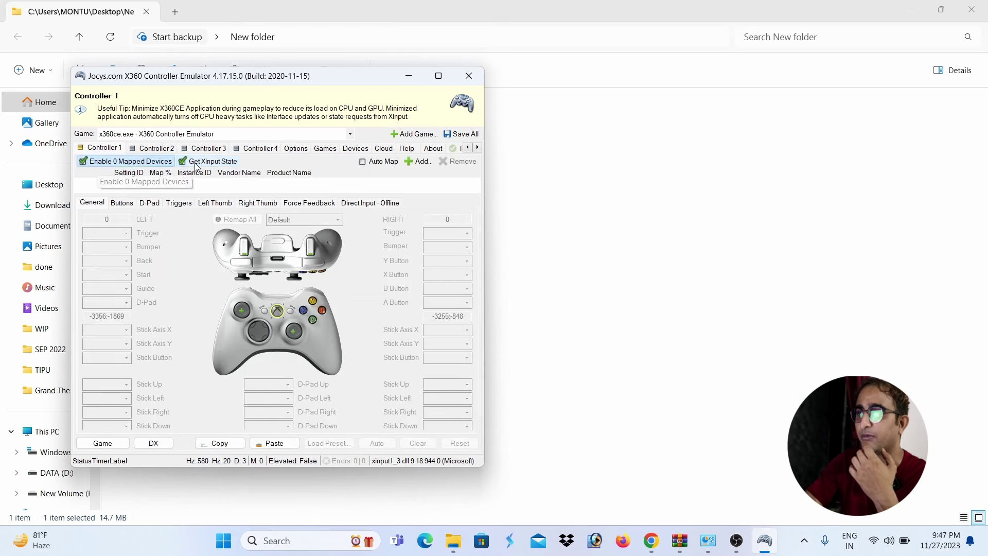
pyautogui.click(163, 164)
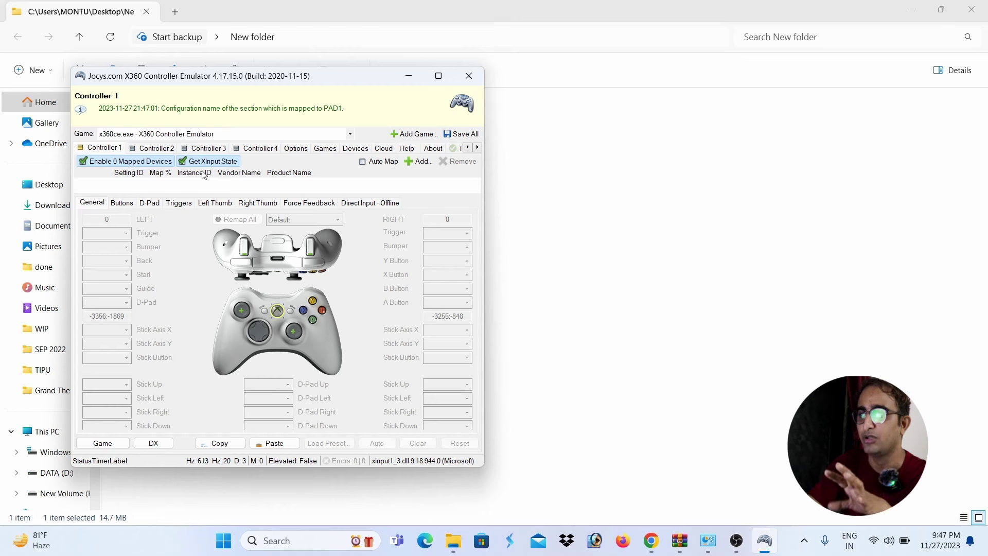
pyautogui.click(417, 164)
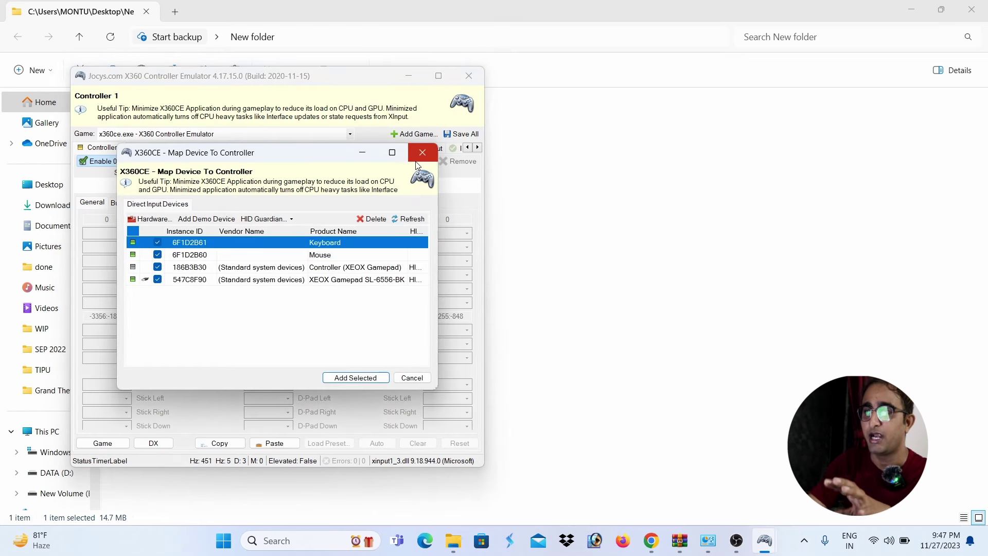
pyautogui.click(252, 269)
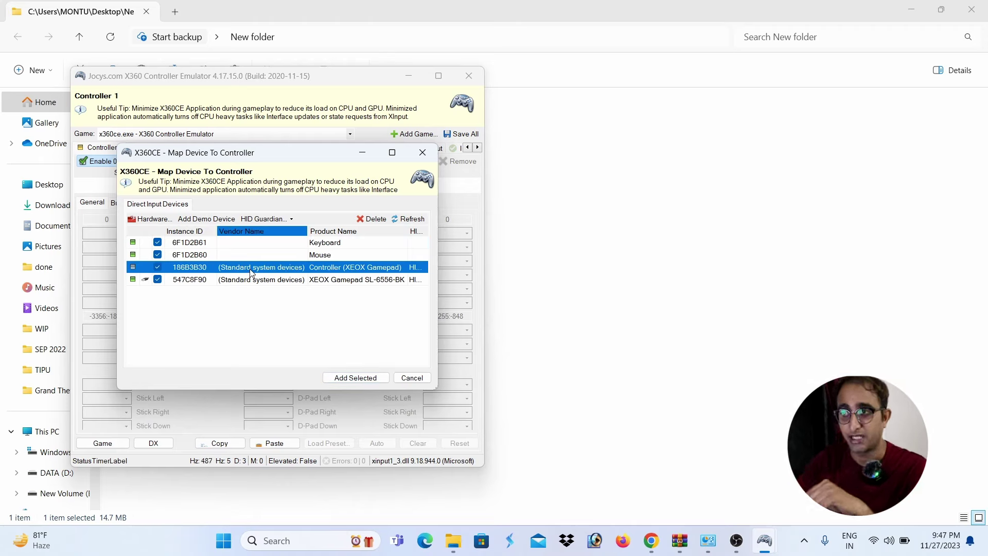
pyautogui.click(256, 281)
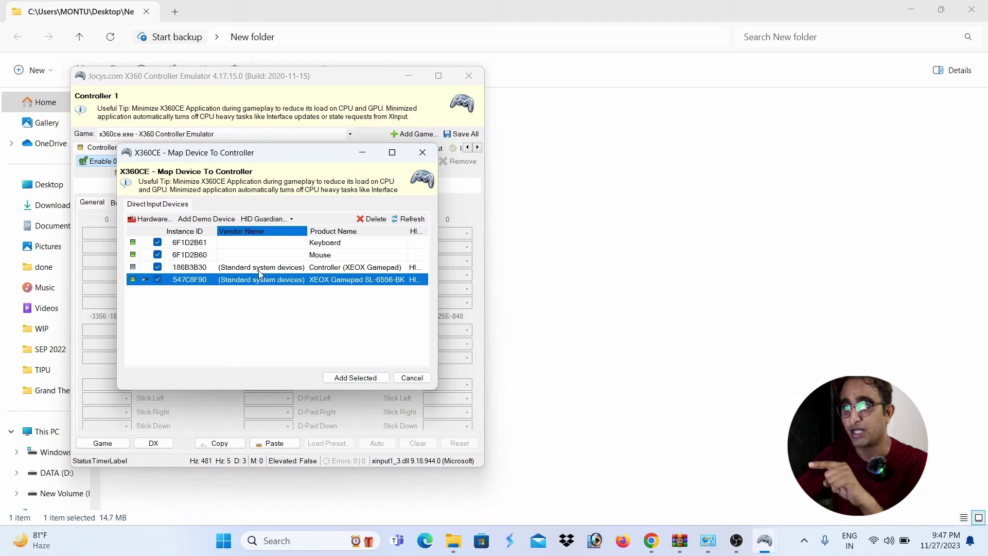
pyautogui.click(265, 269)
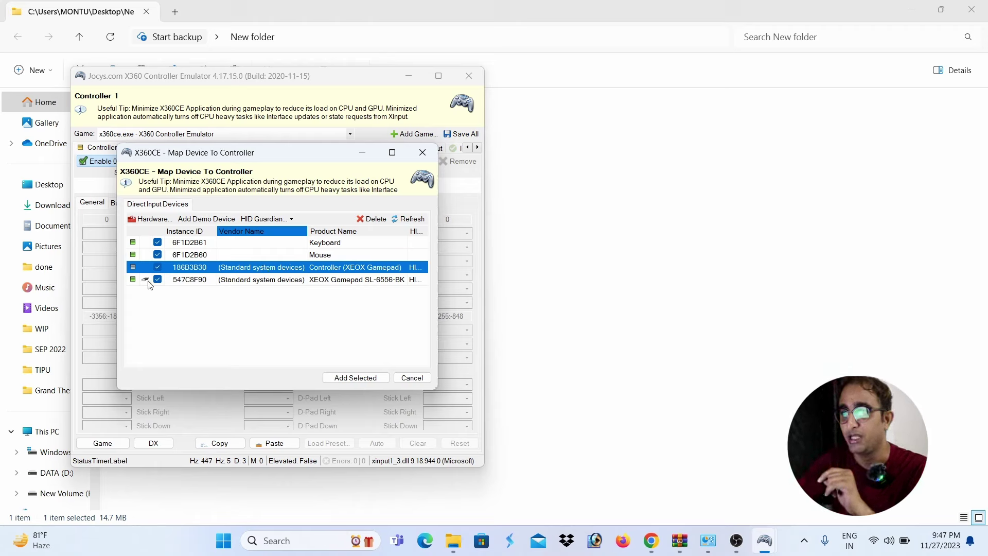
pyautogui.click(282, 278)
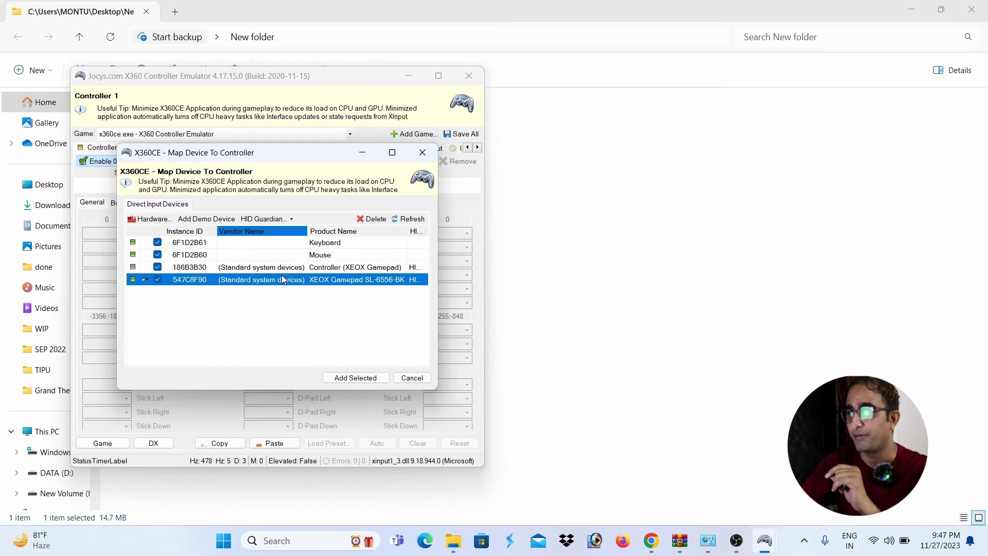
pyautogui.click(353, 379)
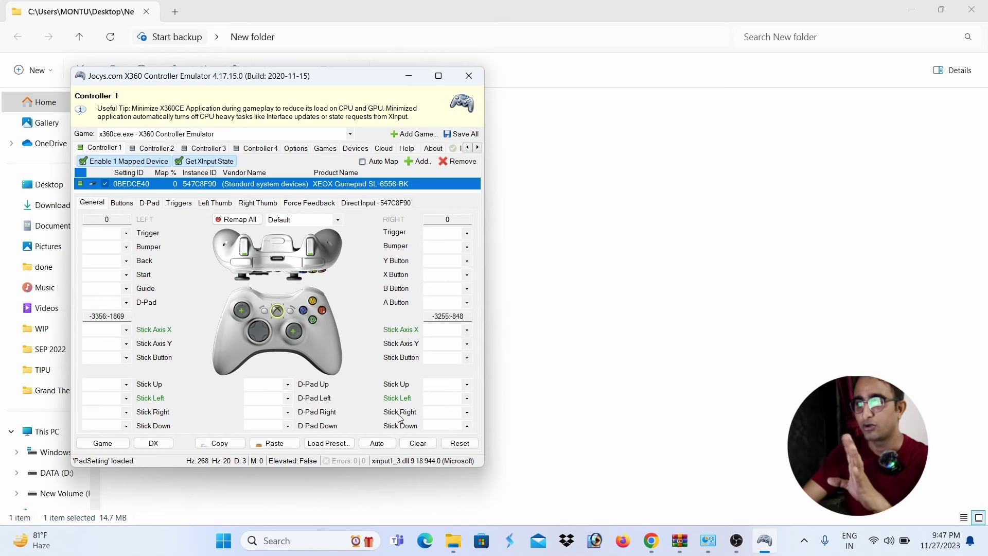
# Fill in Controller 1's mapping automatically for the gamepad and choose GTA5.exe - Grand Theft Auto V as the game
pyautogui.click(386, 444)
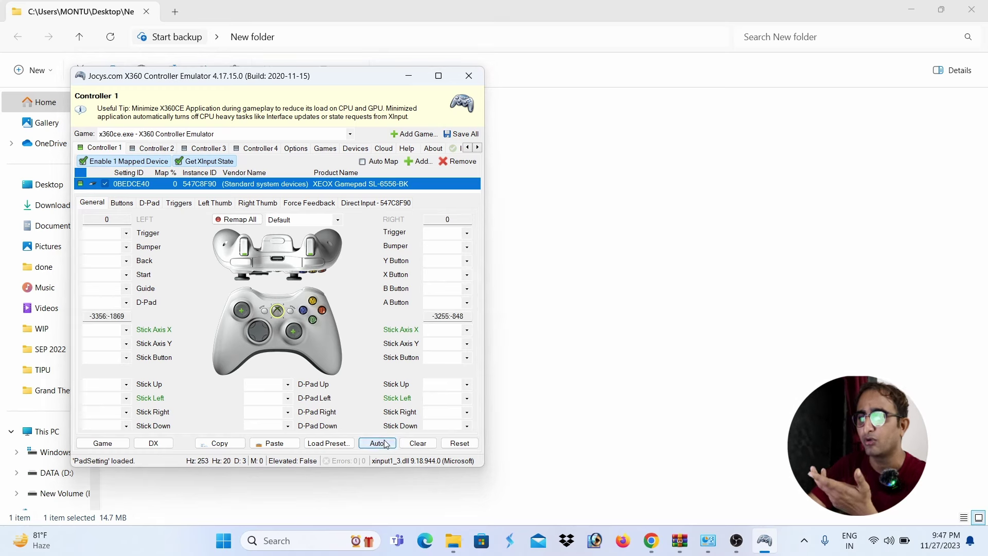
pyautogui.click(304, 291)
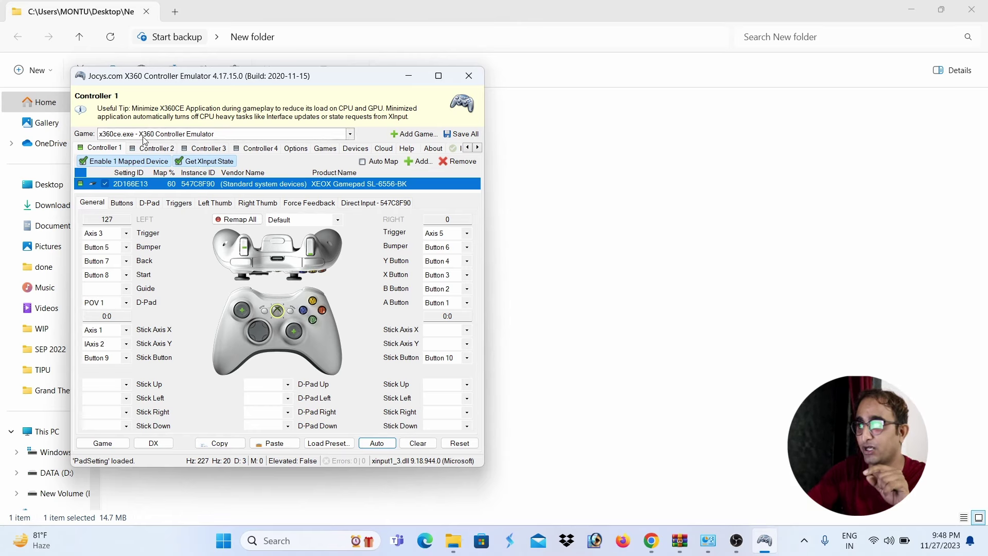
pyautogui.click(226, 133)
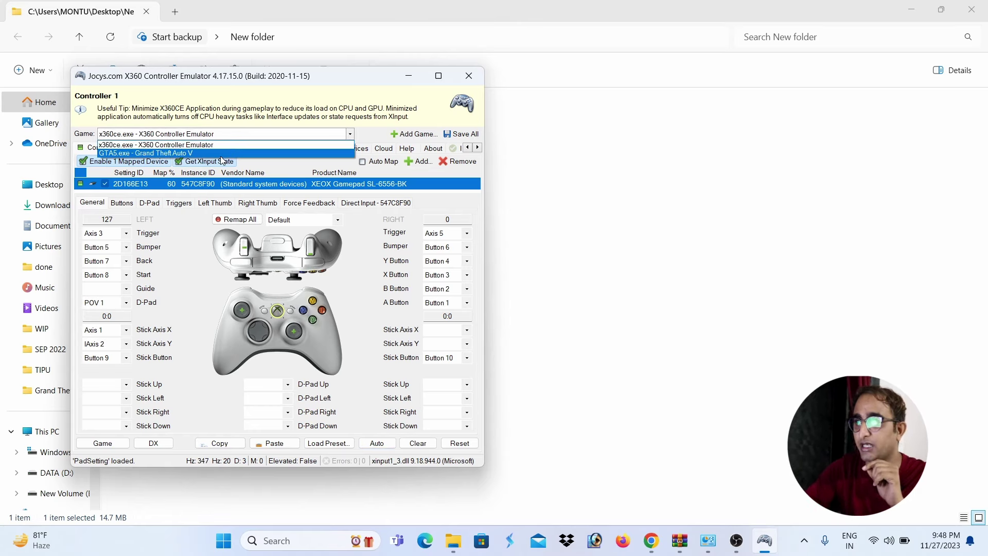
pyautogui.click(221, 156)
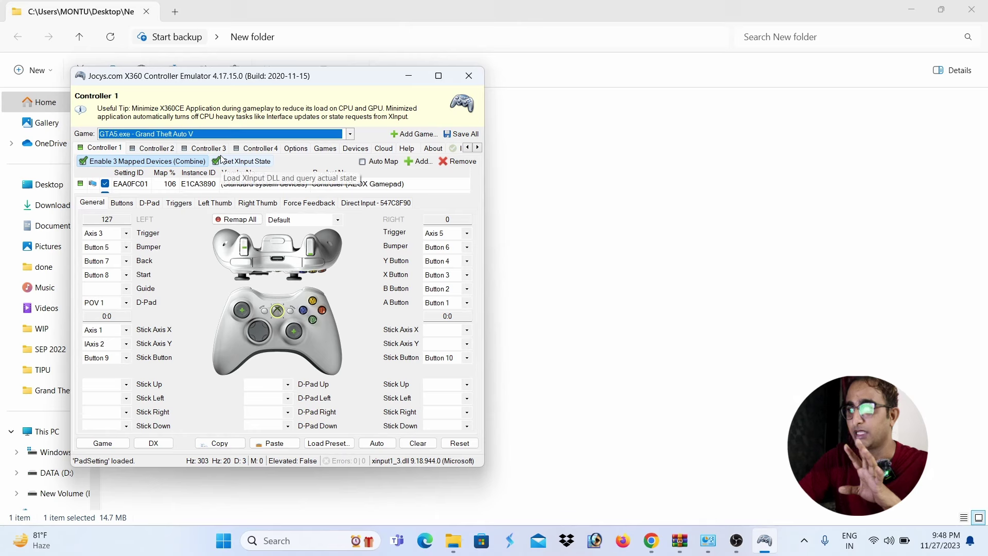
pyautogui.click(221, 159)
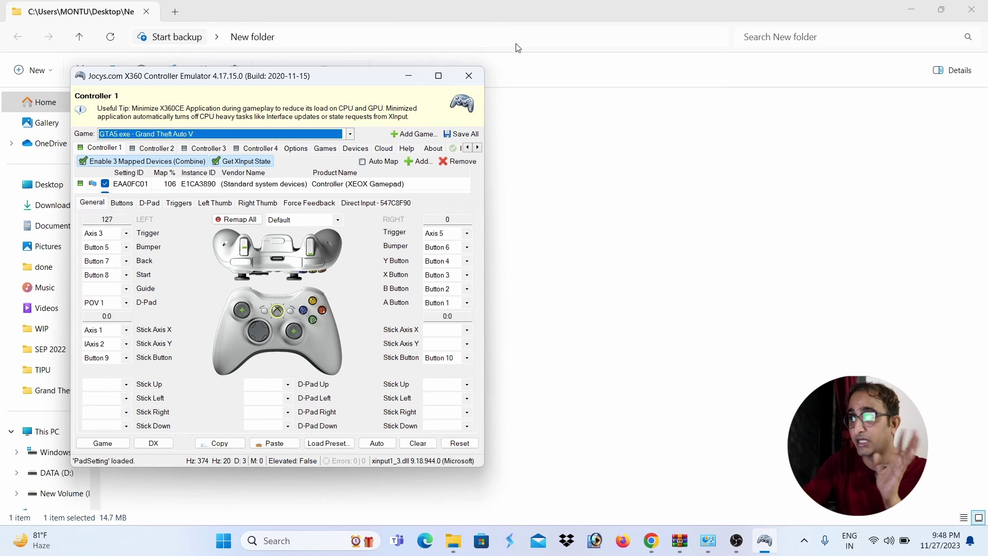
# Close the emulator and all remaining open windows, including the x360ce.zip archive, Programs and Features, and the Chrome browser
pyautogui.click(469, 75)
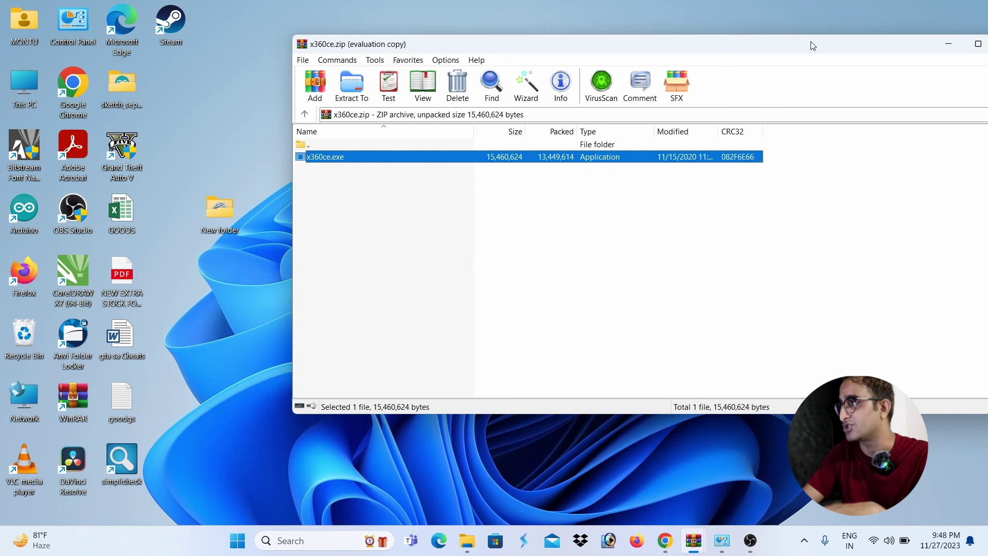
pyautogui.moveTo(810, 44); pyautogui.dragTo(582, 45)
pyautogui.click(788, 45)
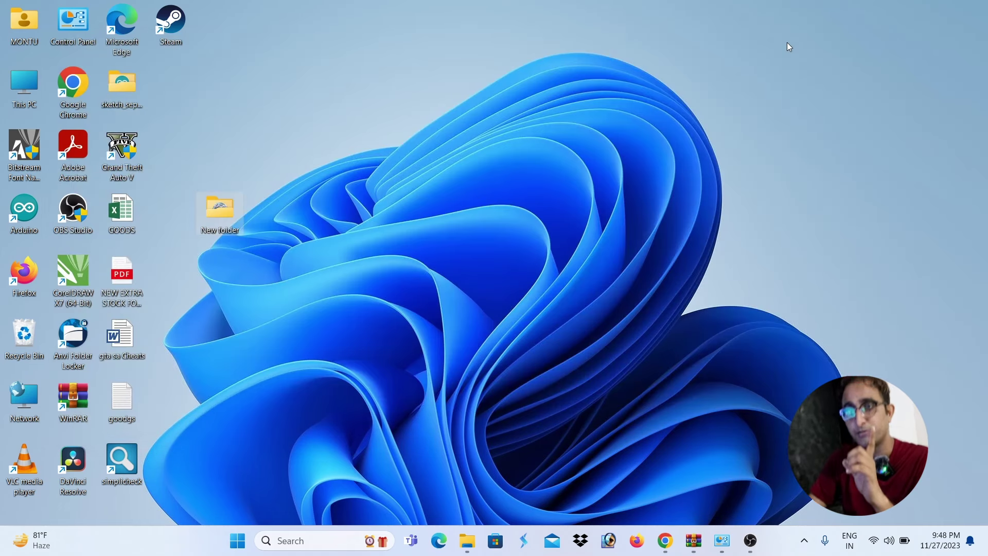
pyautogui.click(722, 541)
pyautogui.click(972, 7)
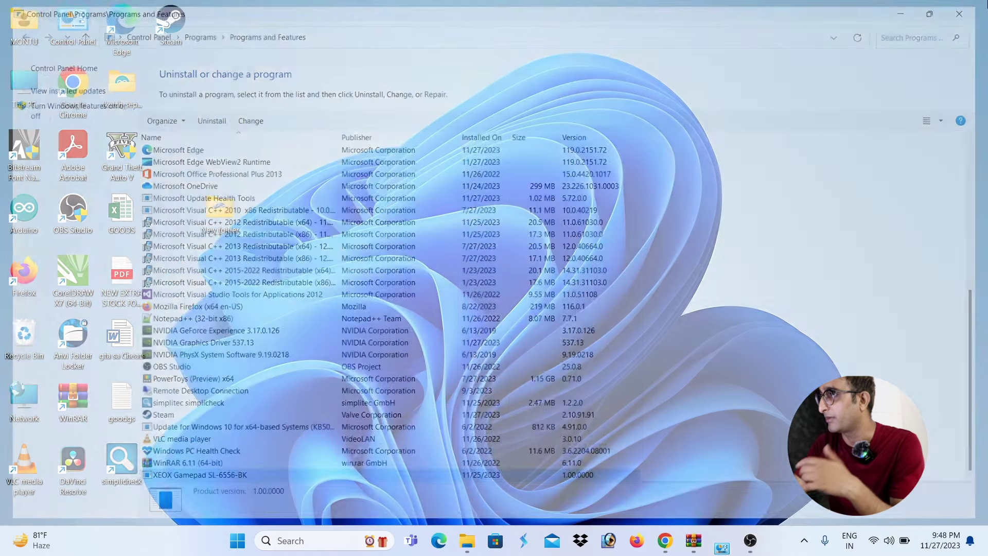
pyautogui.click(709, 538)
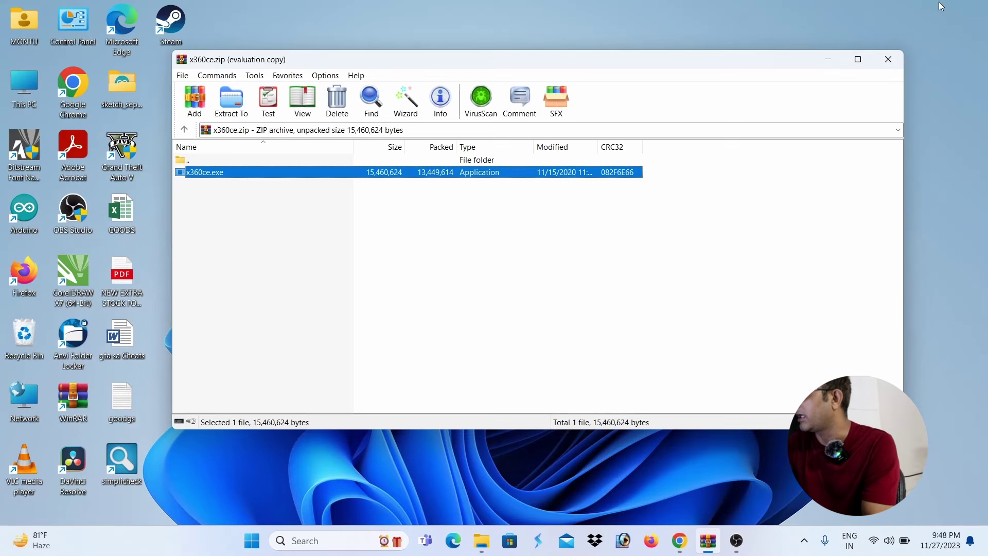
pyautogui.click(890, 57)
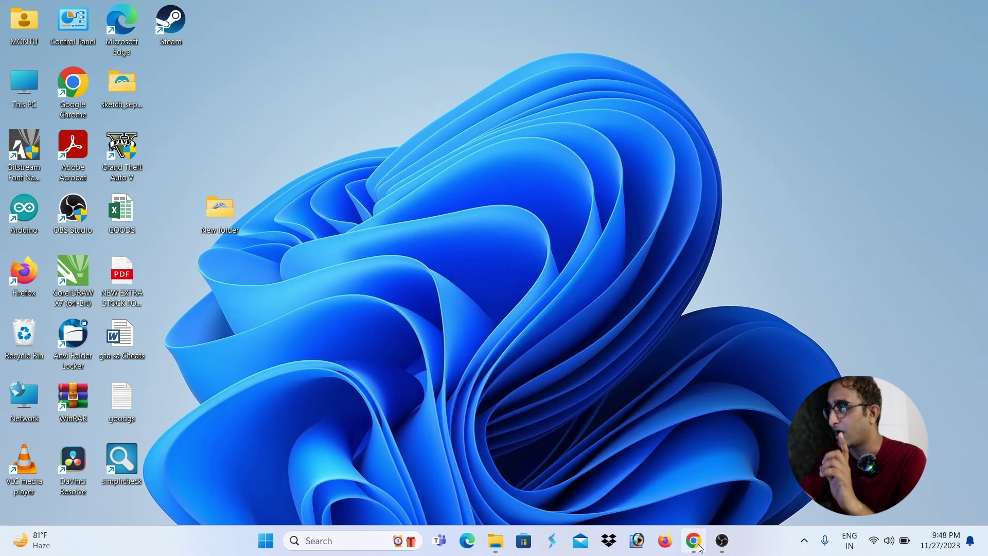
pyautogui.click(696, 543)
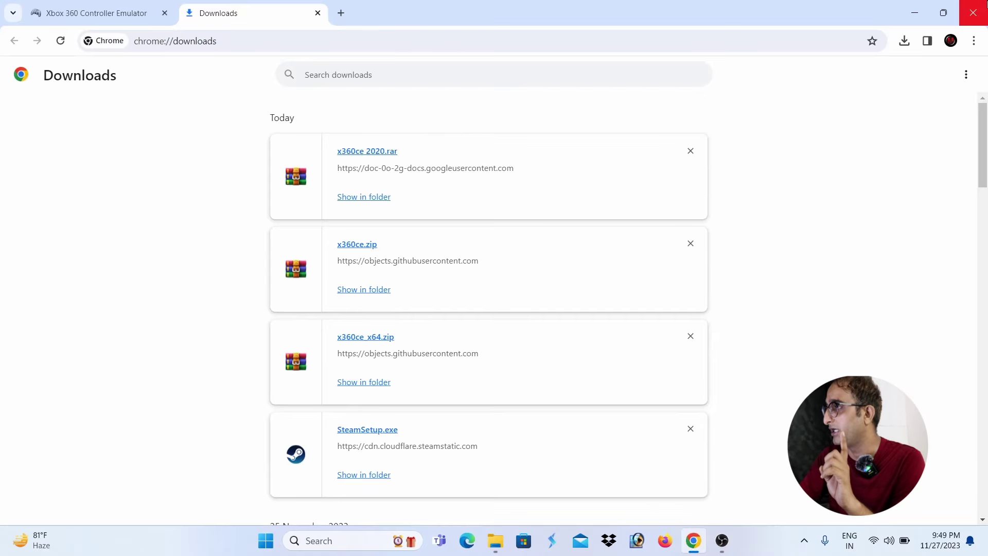
pyautogui.click(986, 4)
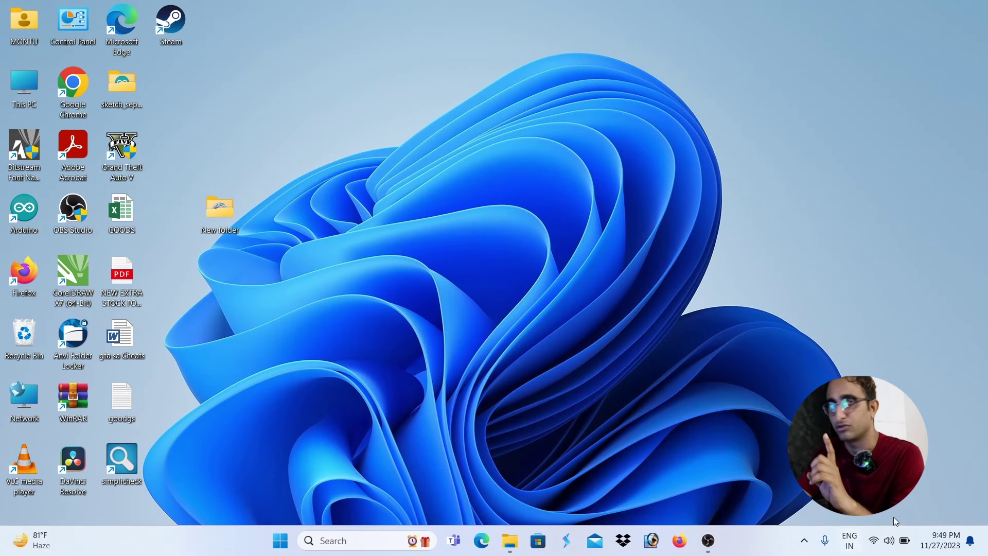
# Turn off the Wi-Fi connection and launch Grand Theft Auto V from the desktop
pyautogui.click(881, 549)
pyautogui.click(781, 295)
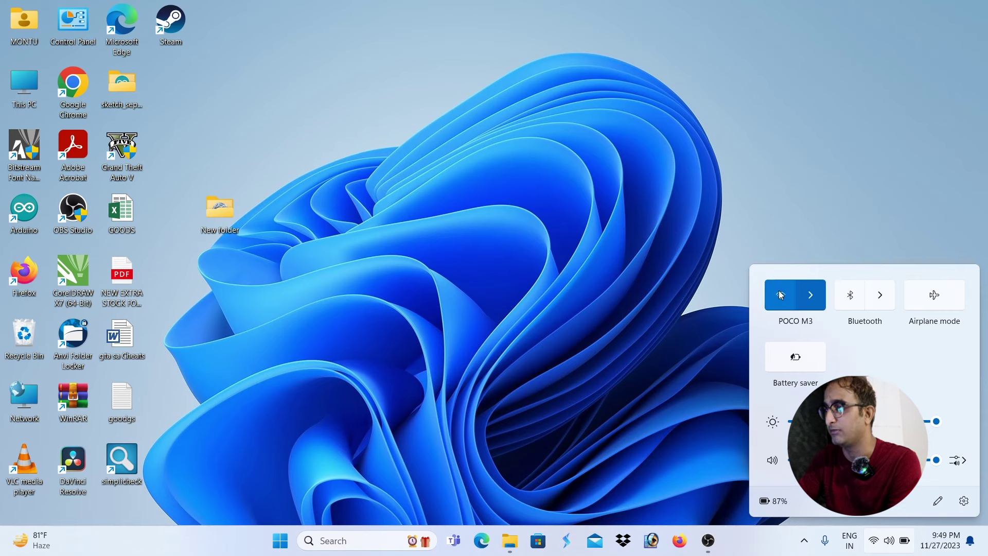
pyautogui.click(587, 222)
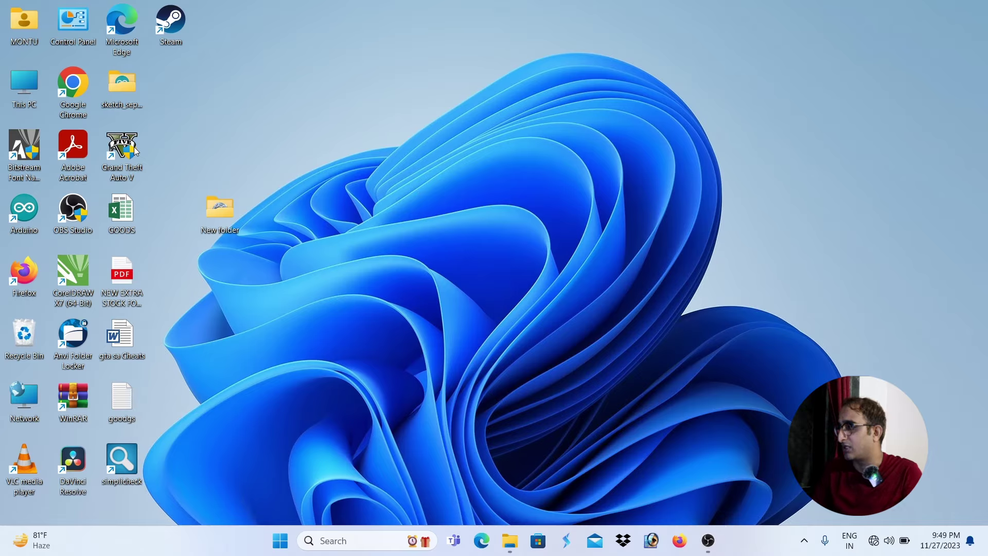
pyautogui.doubleClick(135, 150)
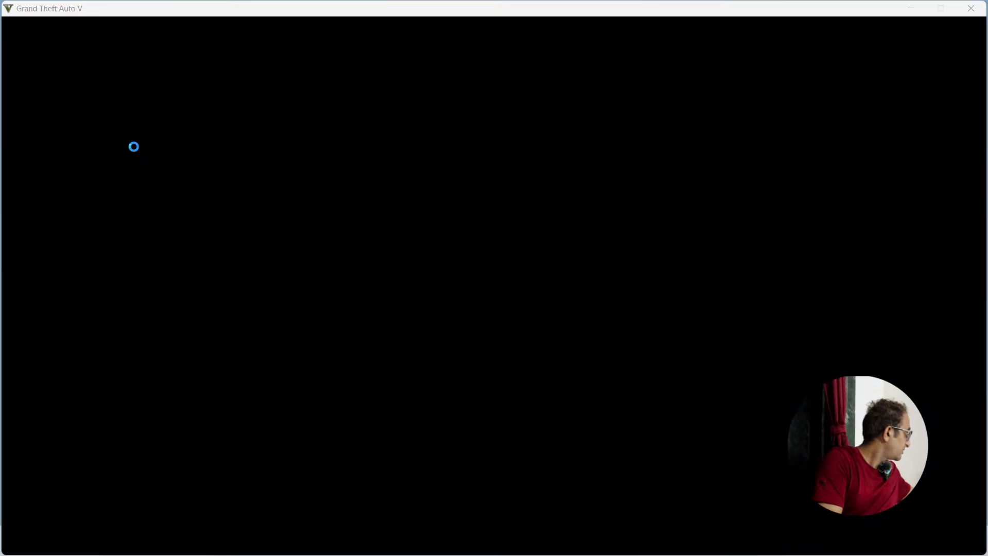